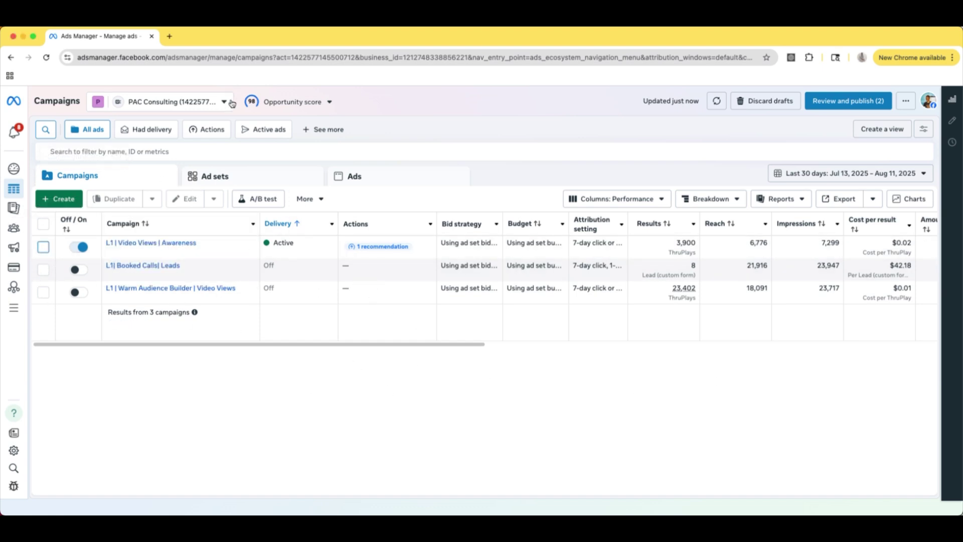
# Go to the Audiences page and choose Create audience > Custom audience
pyautogui.moveTo(21, 217)
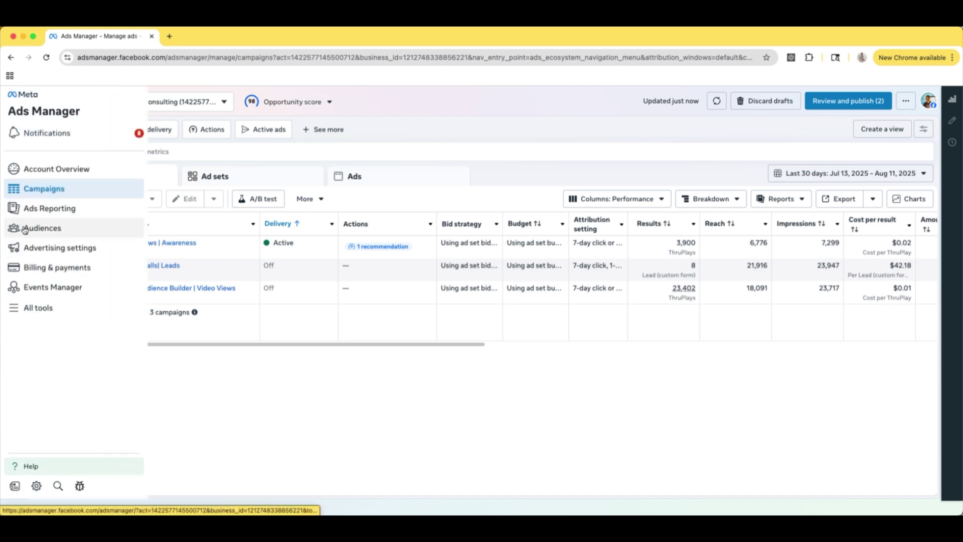
pyautogui.click(50, 229)
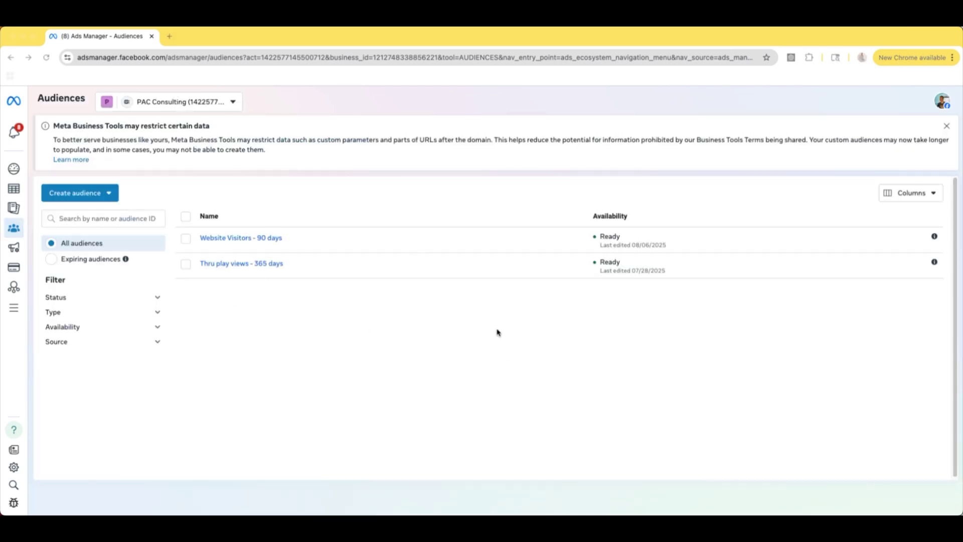
pyautogui.click(93, 196)
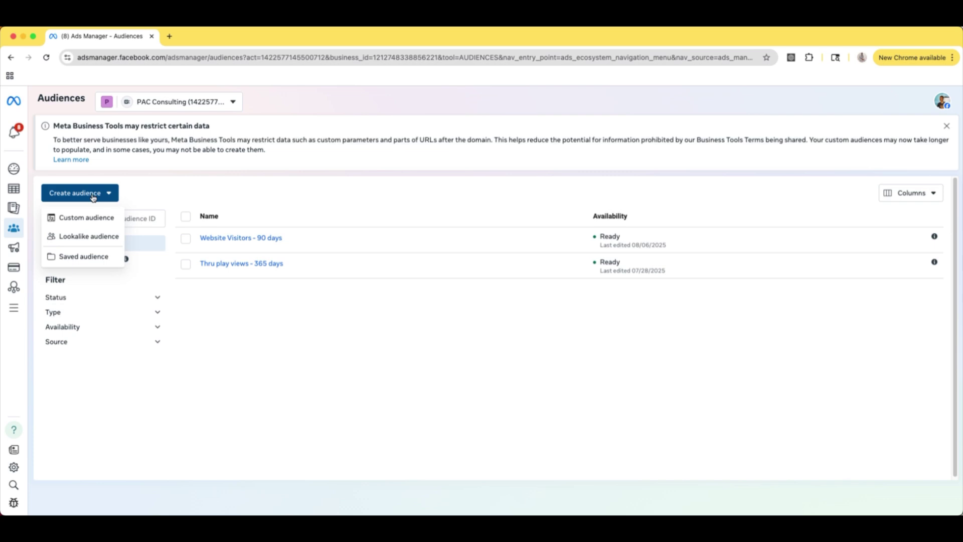
pyautogui.click(88, 220)
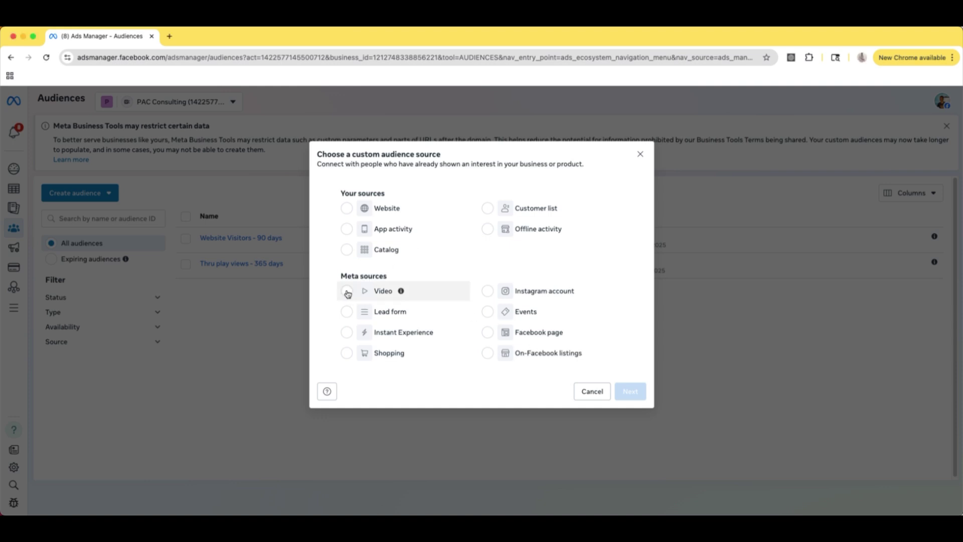
# Choose Video as the custom audience source and list the video engagement types
pyautogui.click(346, 293)
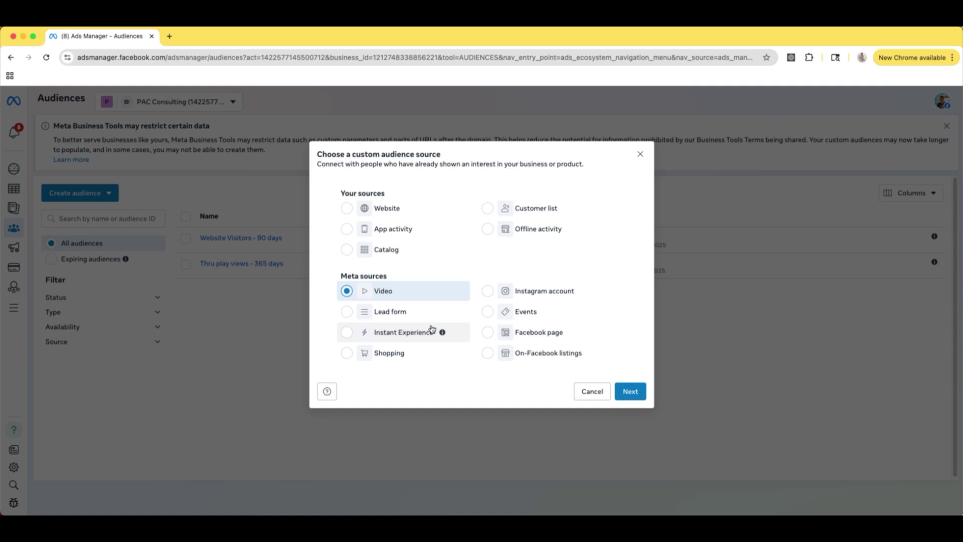
pyautogui.click(633, 391)
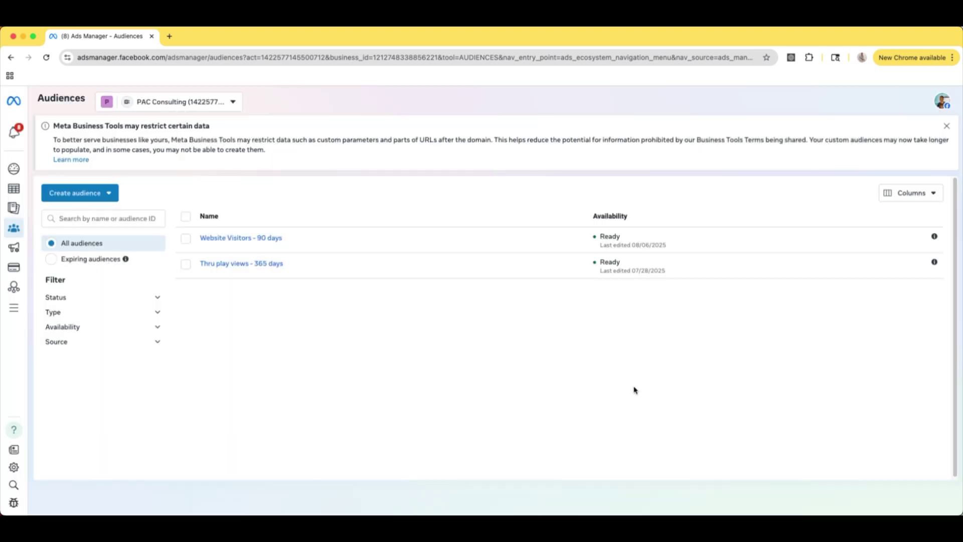
pyautogui.click(363, 159)
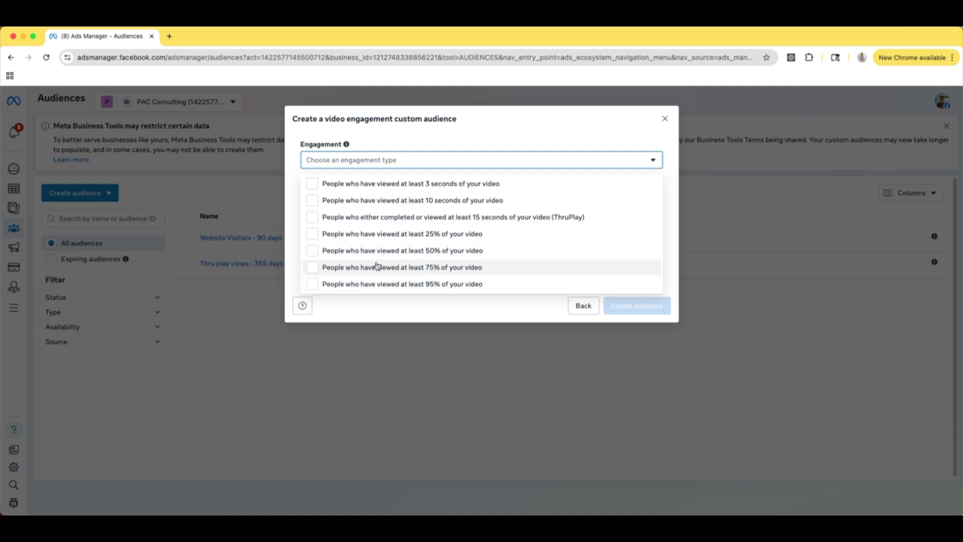
# Target people who viewed at least 3 seconds and open the video picker
pyautogui.click(315, 185)
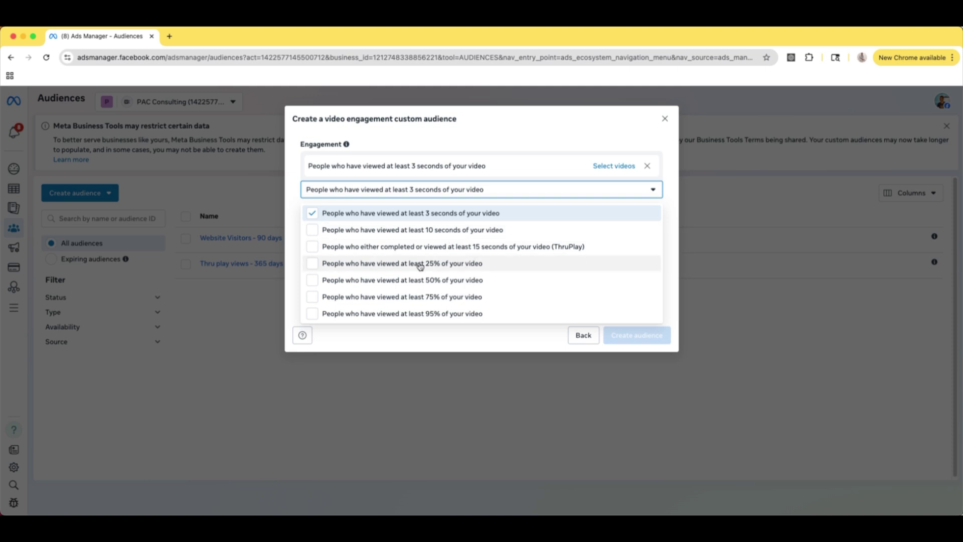
pyautogui.click(614, 167)
pyautogui.click(614, 166)
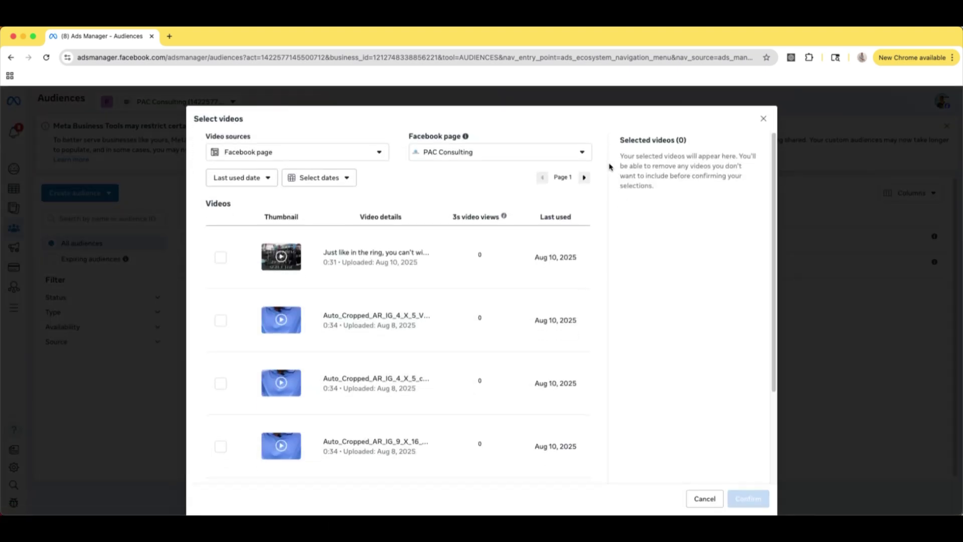
pyautogui.click(449, 153)
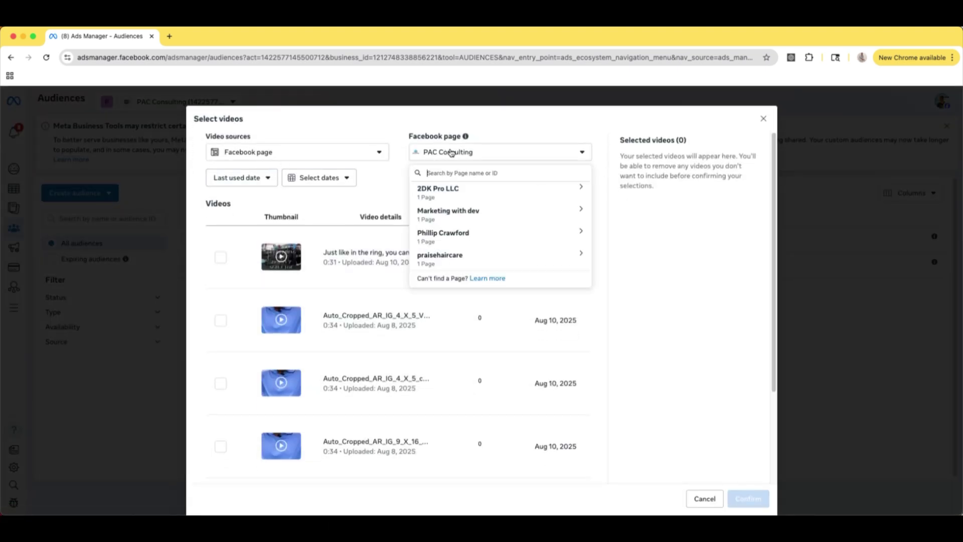
pyautogui.click(324, 148)
# Source videos from the L1 | Video Views | Awareness campaign and tick all three
pyautogui.click(324, 152)
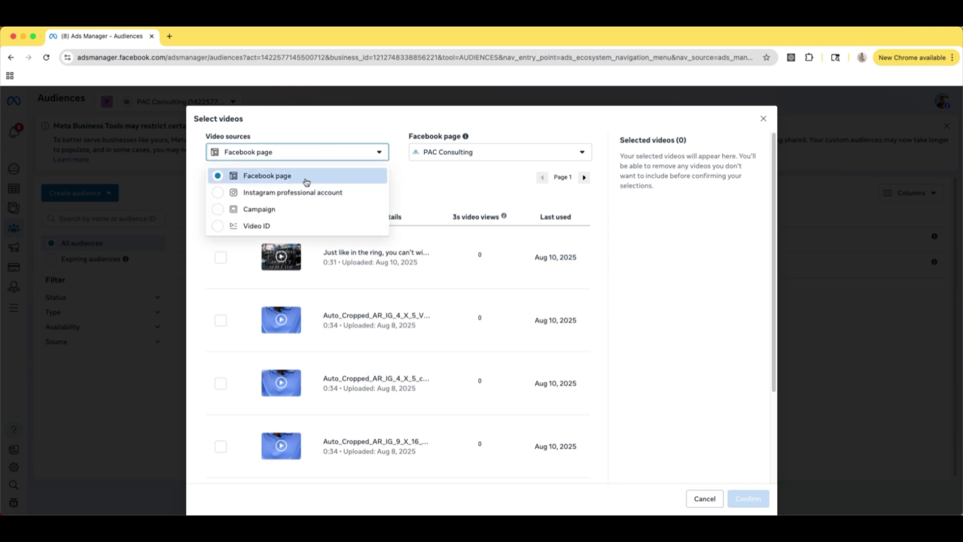
pyautogui.click(276, 211)
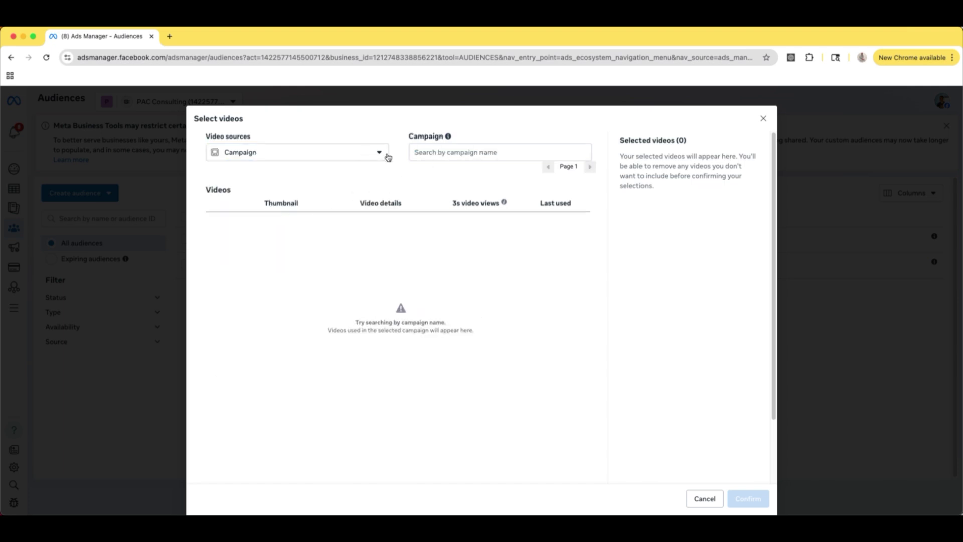
pyautogui.click(333, 155)
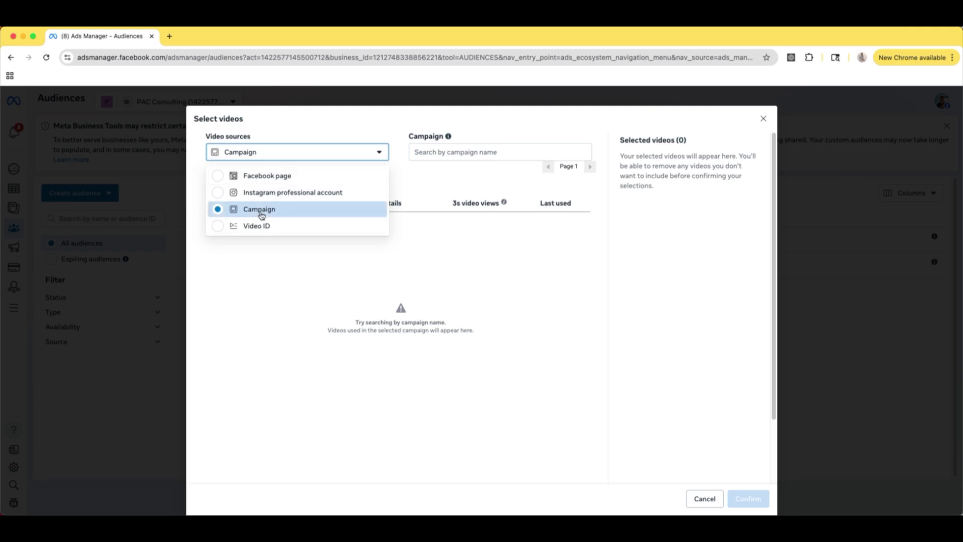
pyautogui.click(455, 152)
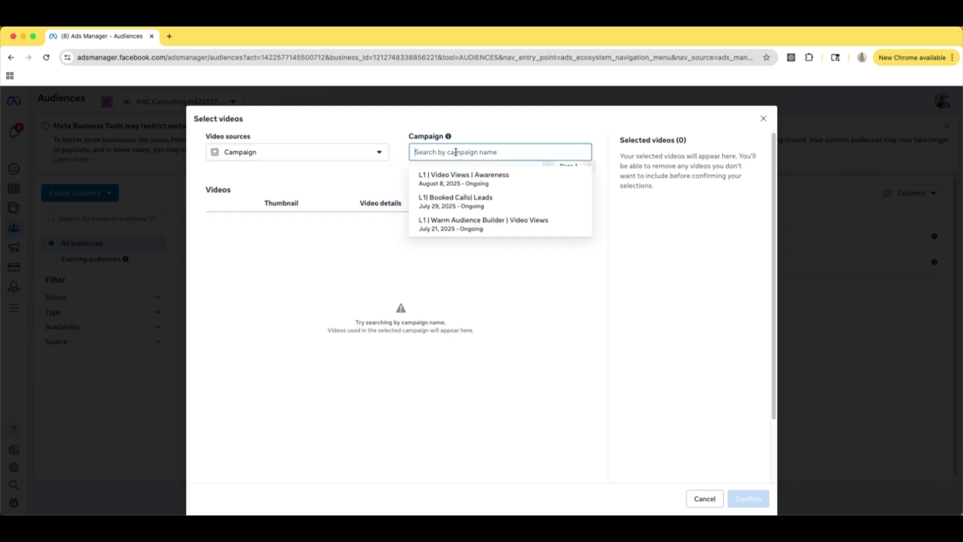
pyautogui.click(448, 179)
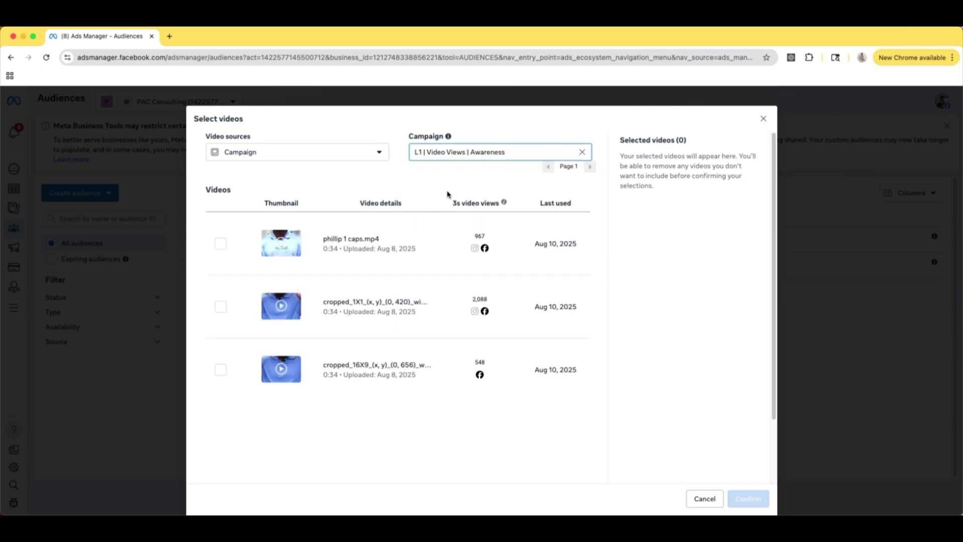
pyautogui.click(220, 370)
pyautogui.click(220, 306)
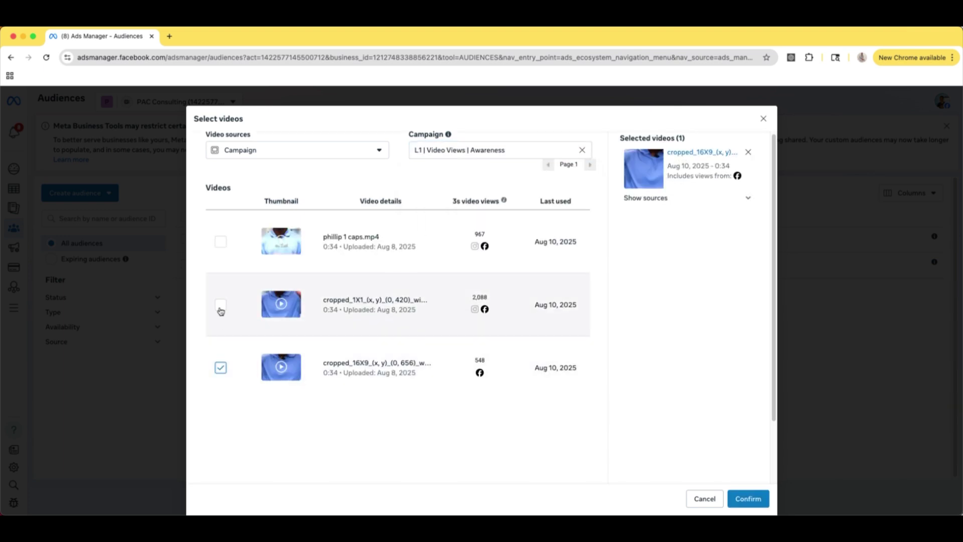
pyautogui.click(220, 242)
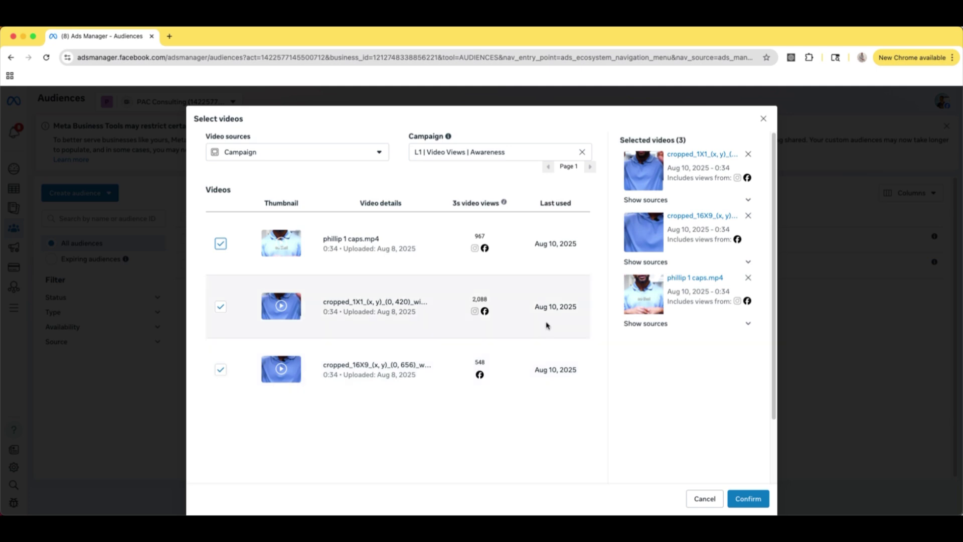
# Confirm the three videos and set audience retention to 90 days
pyautogui.click(748, 500)
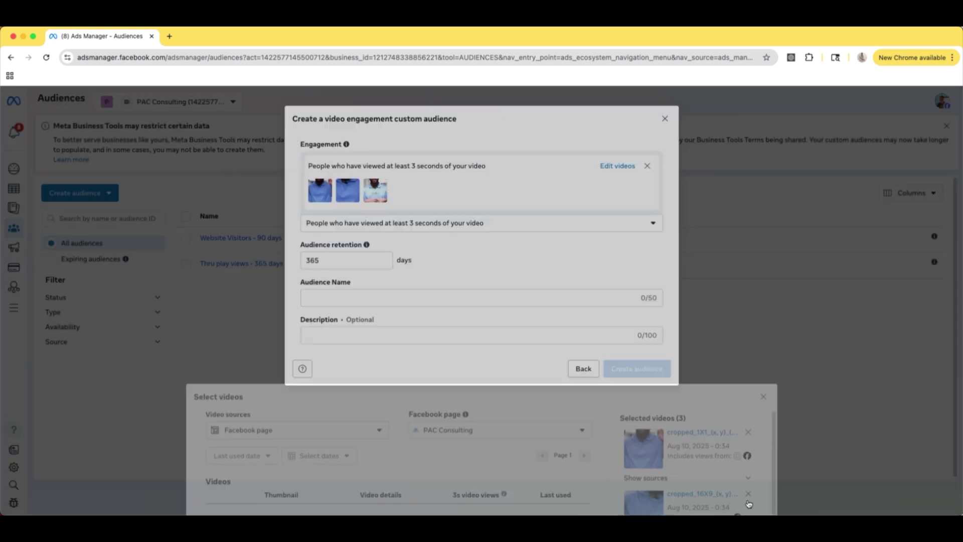
pyautogui.click(336, 260)
pyautogui.press('BackSpace')
pyautogui.press('BackSpace')
pyautogui.press('BackSpace')
pyautogui.write('90')
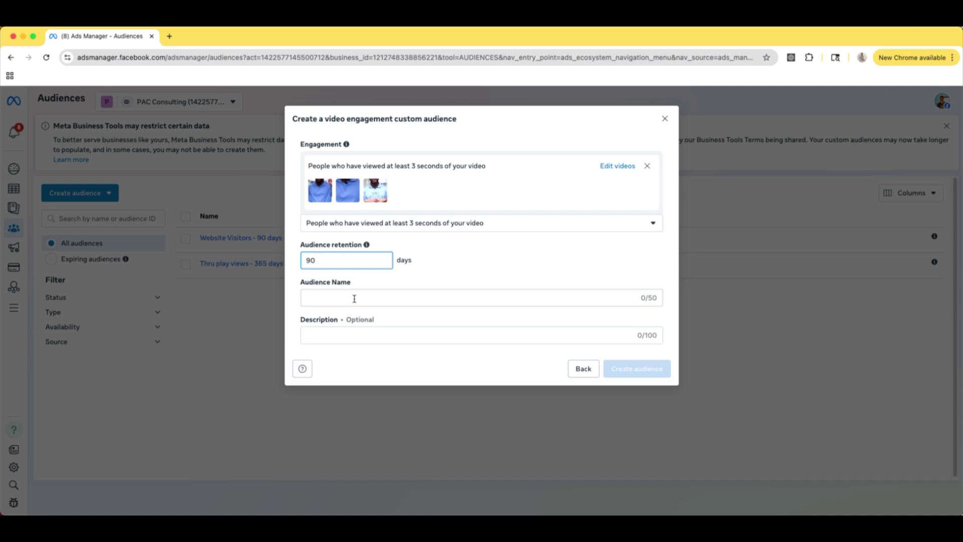
# Name the audience '25% Video 1 Viewers - 90 days' and create it
pyautogui.click(354, 299)
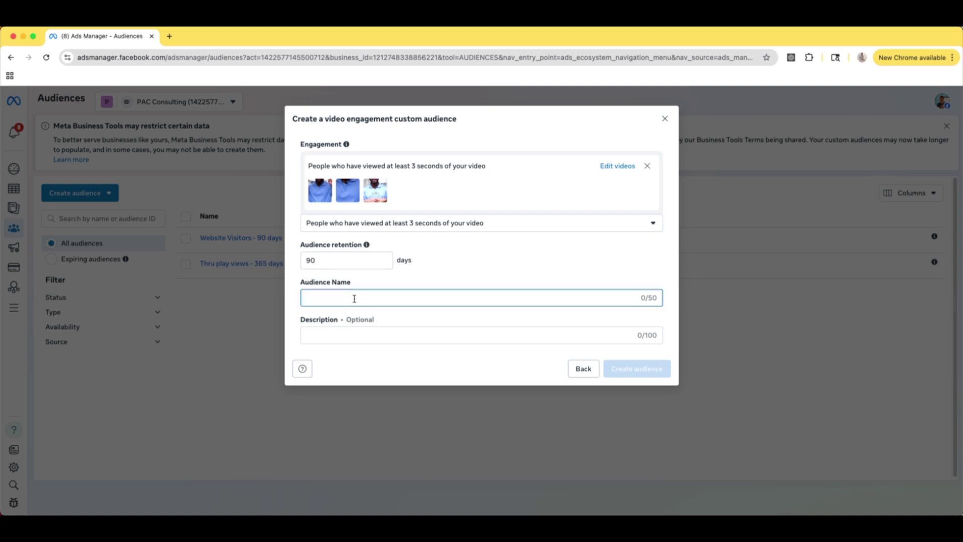
pyautogui.click(345, 260)
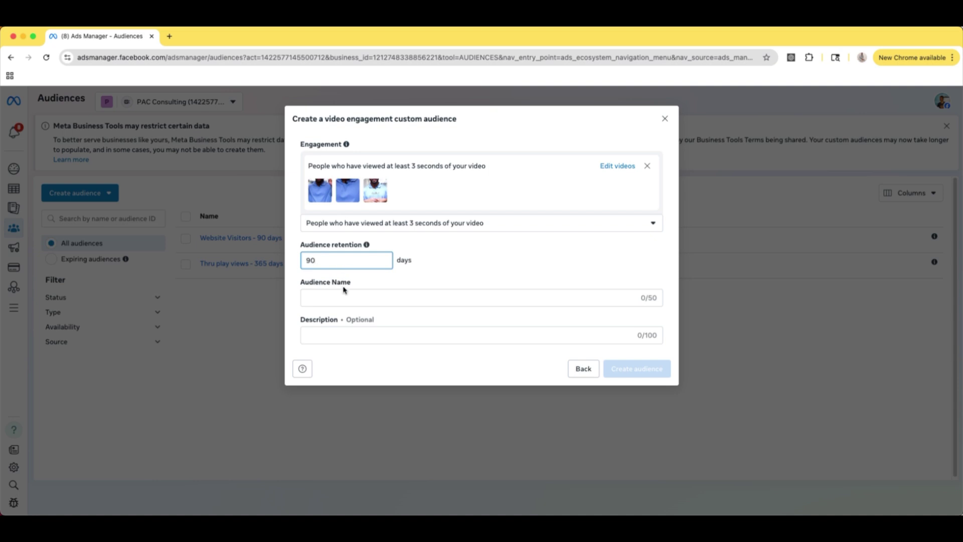
pyautogui.click(345, 300)
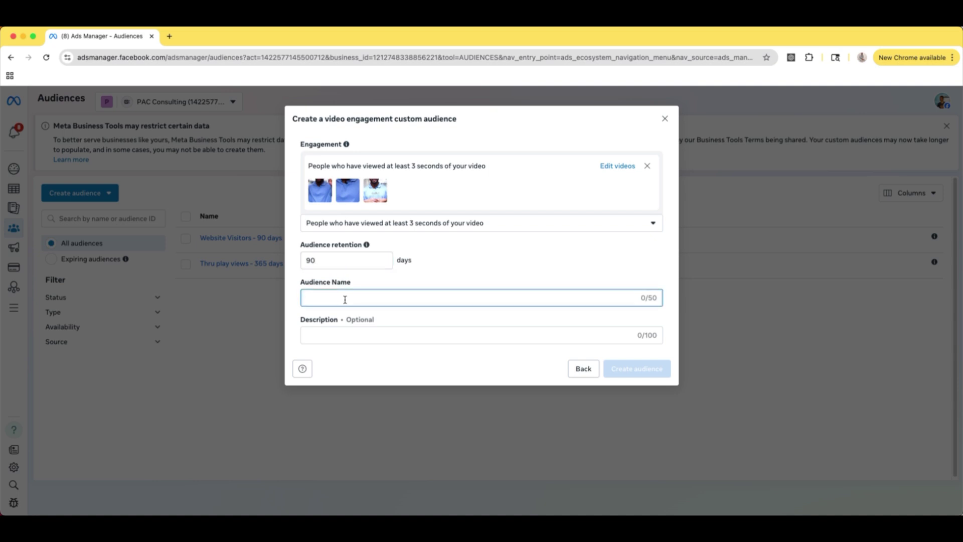
pyautogui.write('Video')
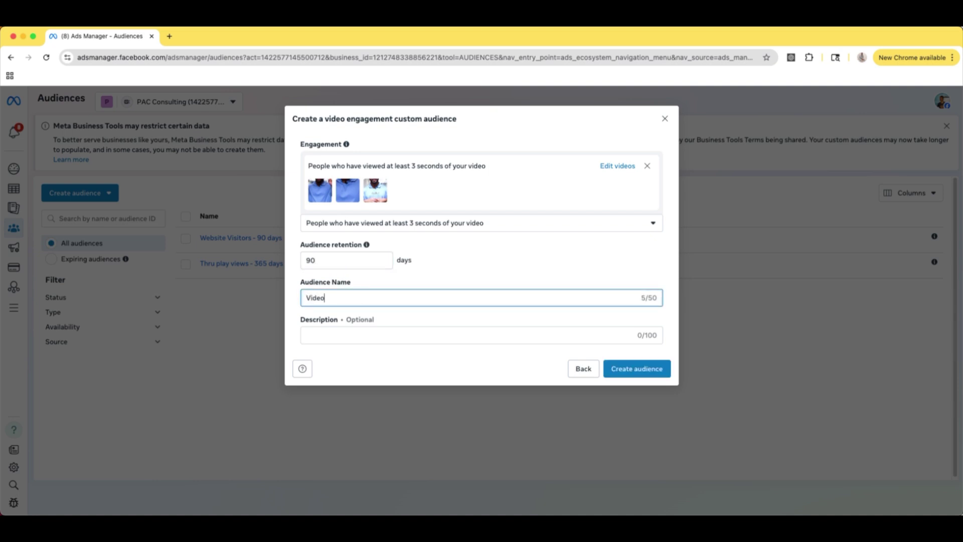
pyautogui.write(' 1 Viewers ')
pyautogui.write('- 25%')
pyautogui.press('BackSpace')
pyautogui.press('BackSpace')
pyautogui.press('BackSpace')
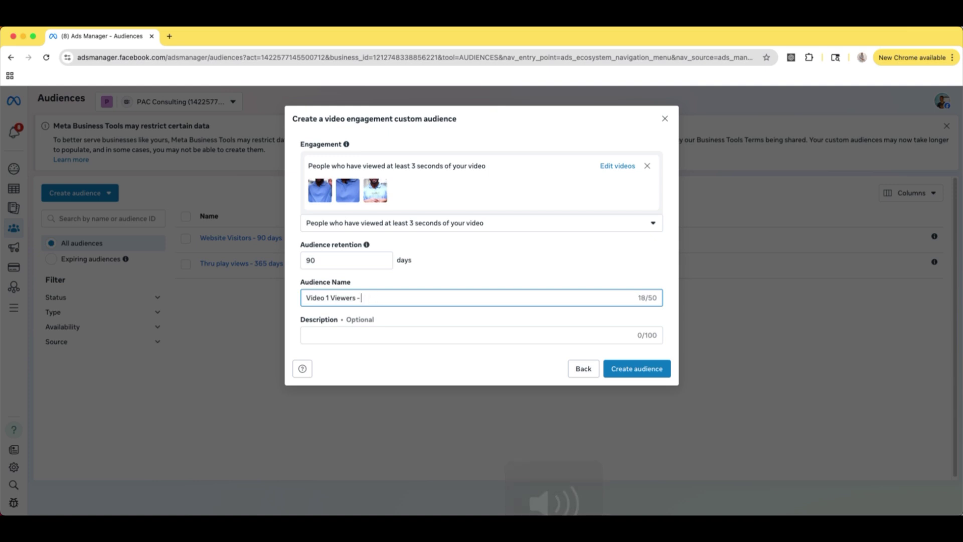
pyautogui.click(304, 299)
pyautogui.write('25%')
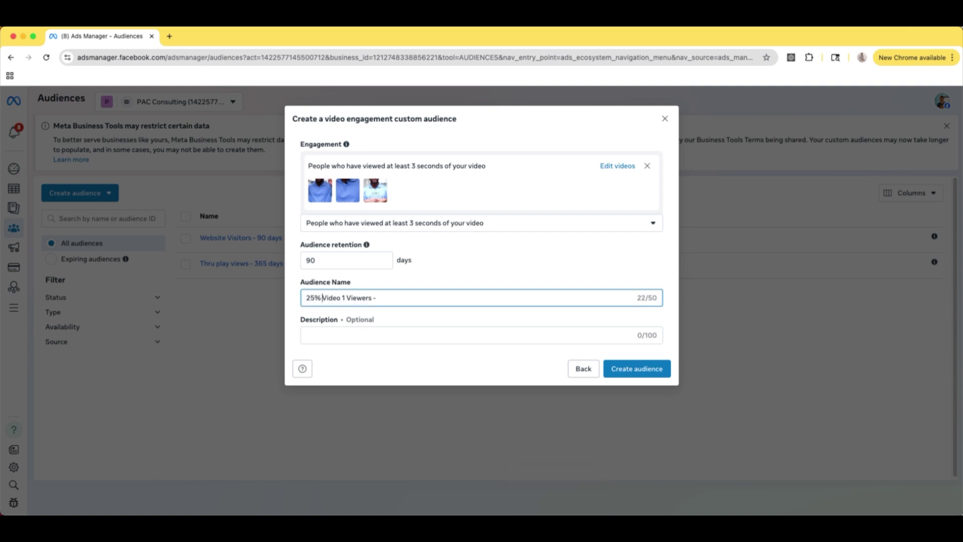
pyautogui.click(410, 296)
pyautogui.write('90 days')
pyautogui.click(649, 370)
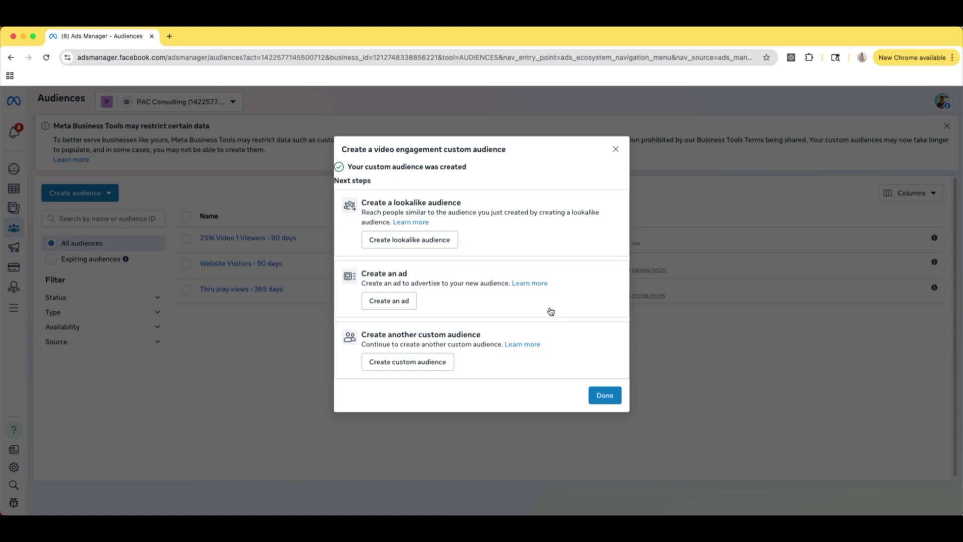
# Dismiss the audience-created confirmation and open the Create audience menu
pyautogui.click(616, 149)
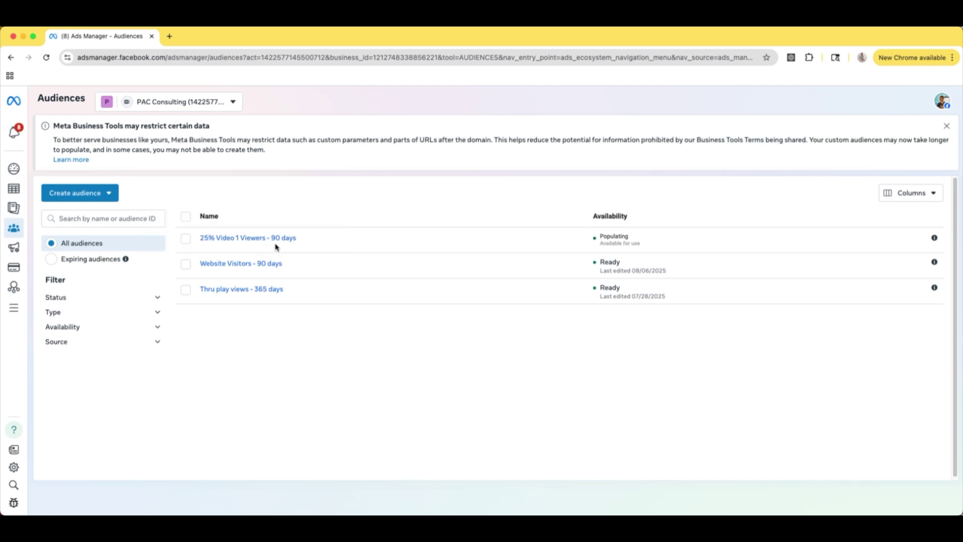
pyautogui.moveTo(292, 240)
pyautogui.moveTo(227, 266)
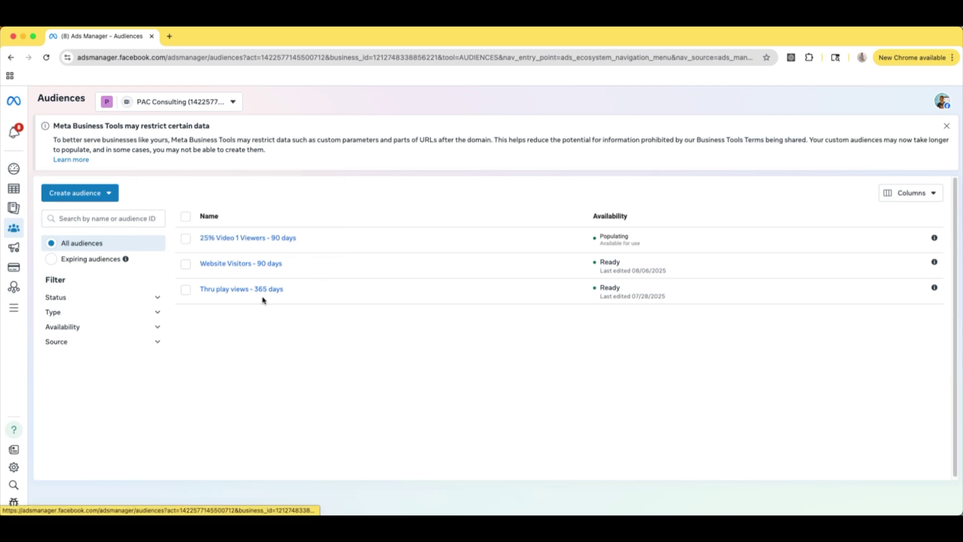
pyautogui.click(84, 197)
# Start a Website custom audience with All website visitors as the event
pyautogui.moveTo(92, 219)
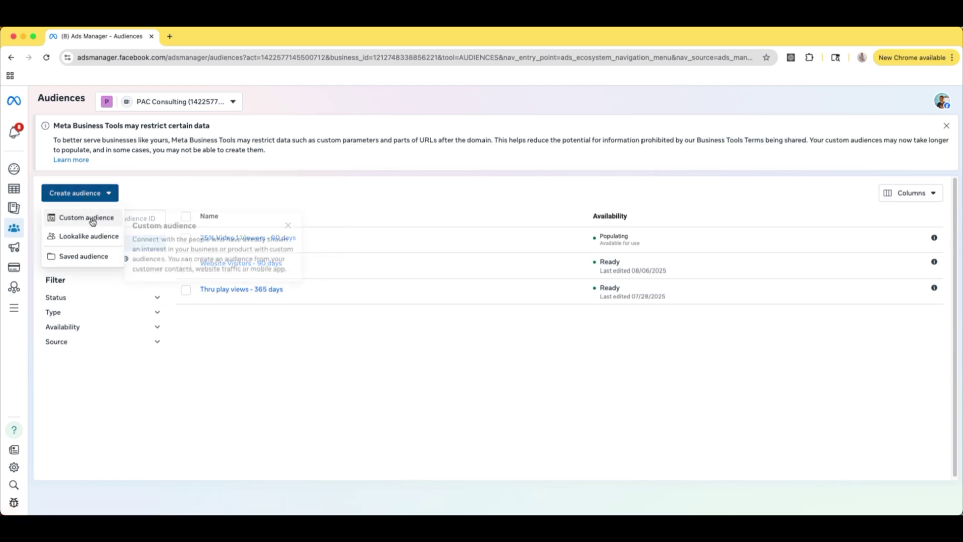
pyautogui.click(92, 220)
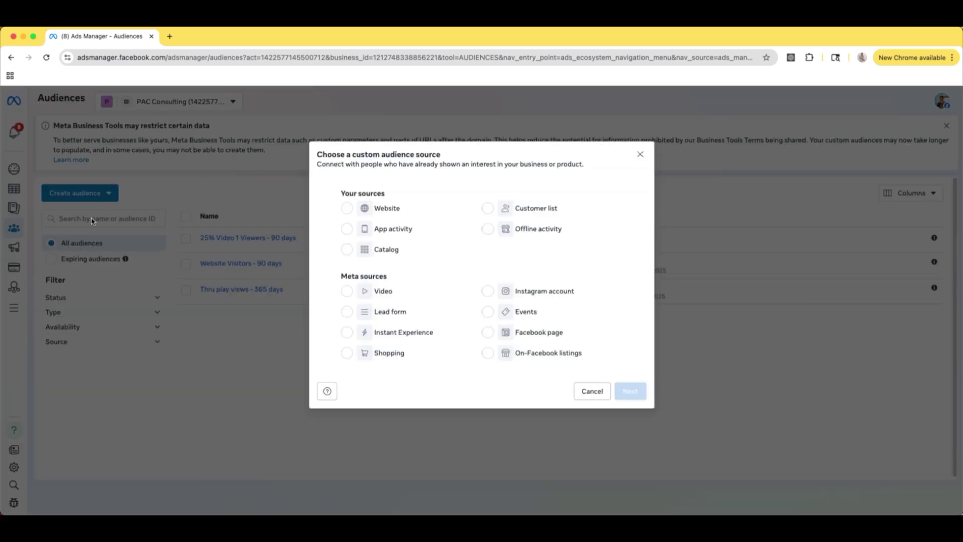
pyautogui.click(349, 210)
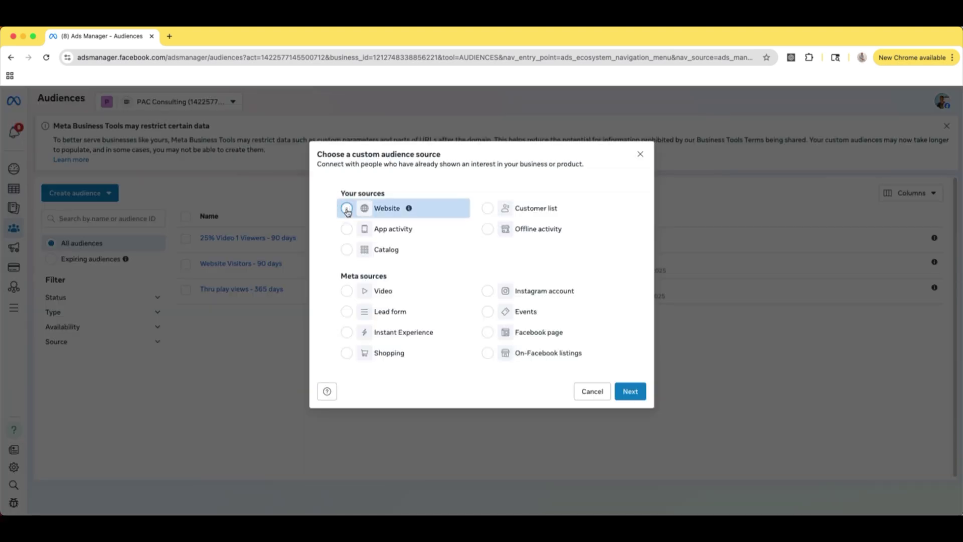
pyautogui.click(632, 395)
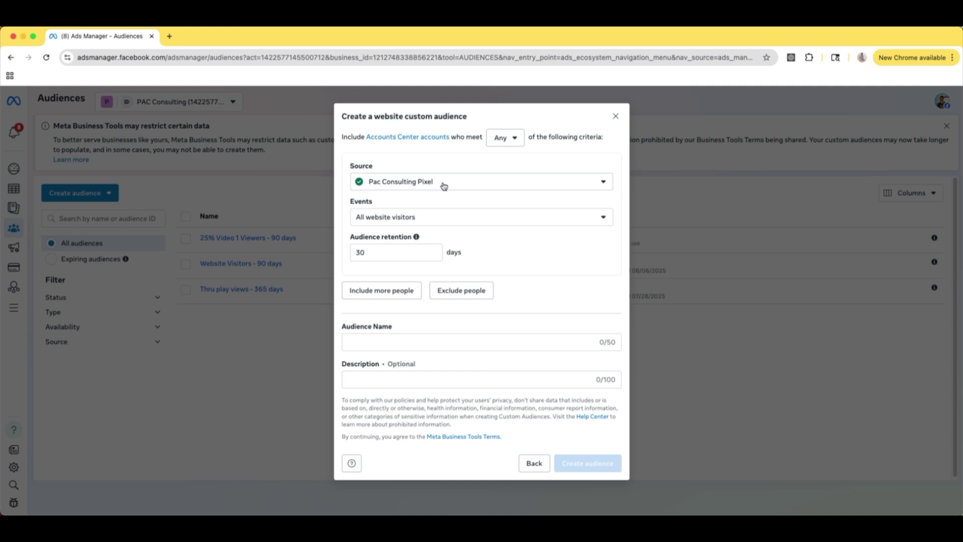
pyautogui.click(446, 221)
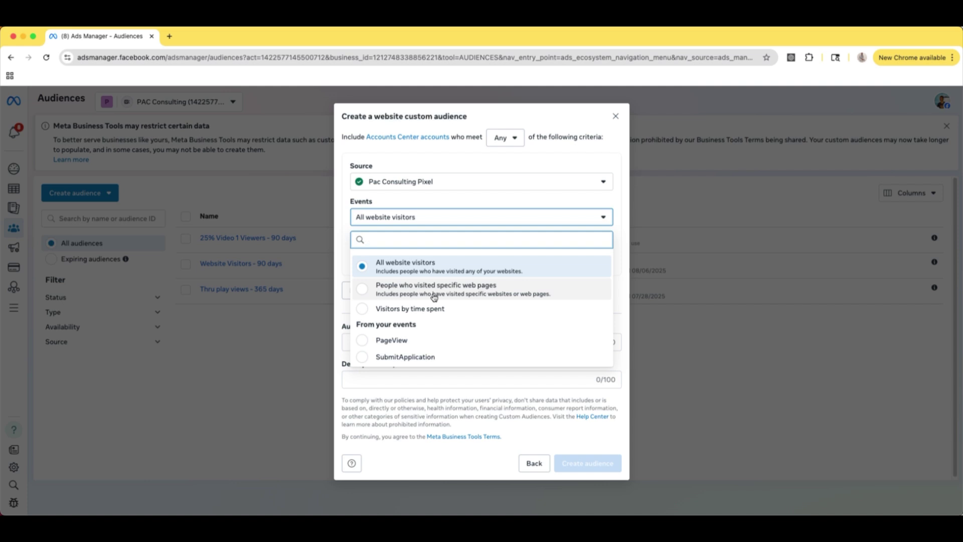
pyautogui.click(410, 267)
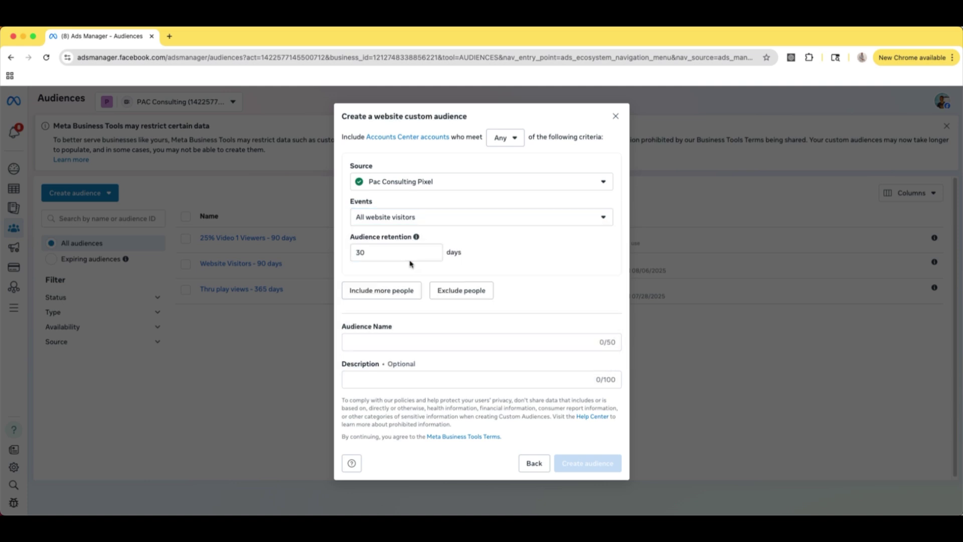
# Set retention to 90 days, name it 'All Website Visitors - 90 days', then close the dialog
pyautogui.click(376, 253)
pyautogui.press('BackSpace')
pyautogui.press('BackSpace')
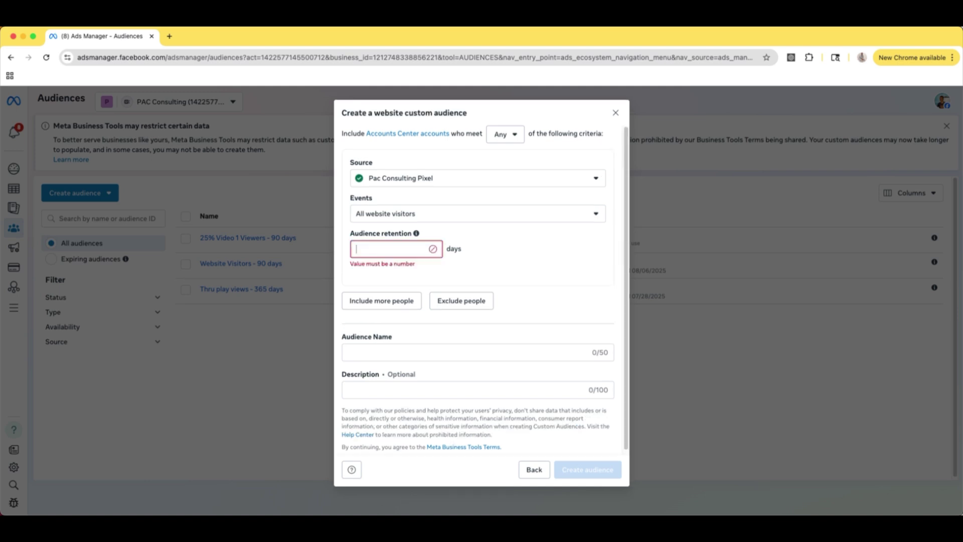
pyautogui.write('90')
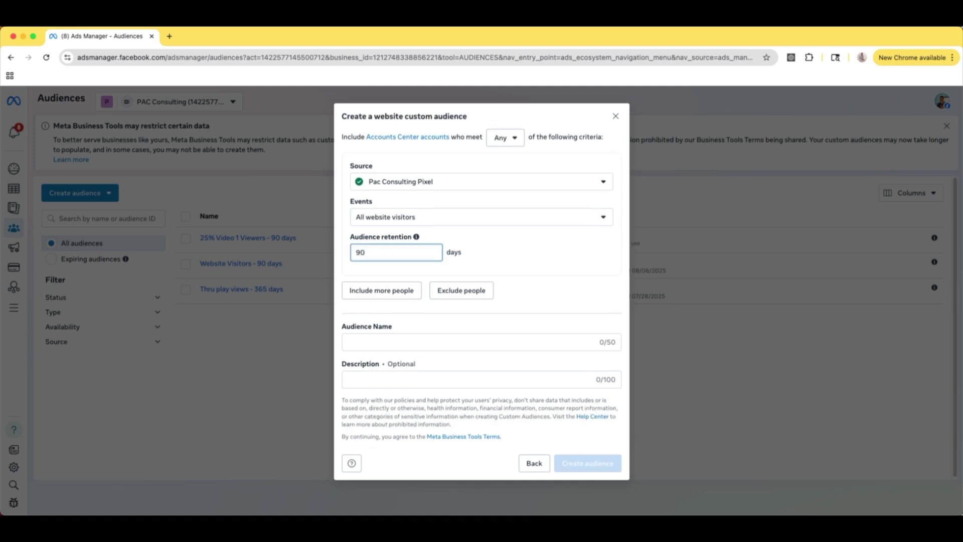
pyautogui.click(523, 250)
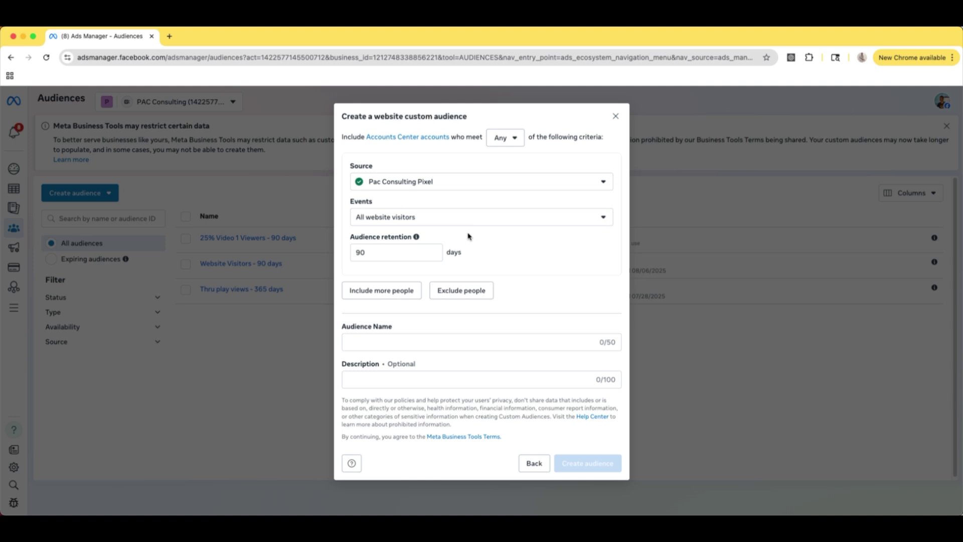
pyautogui.click(358, 339)
pyautogui.write('A')
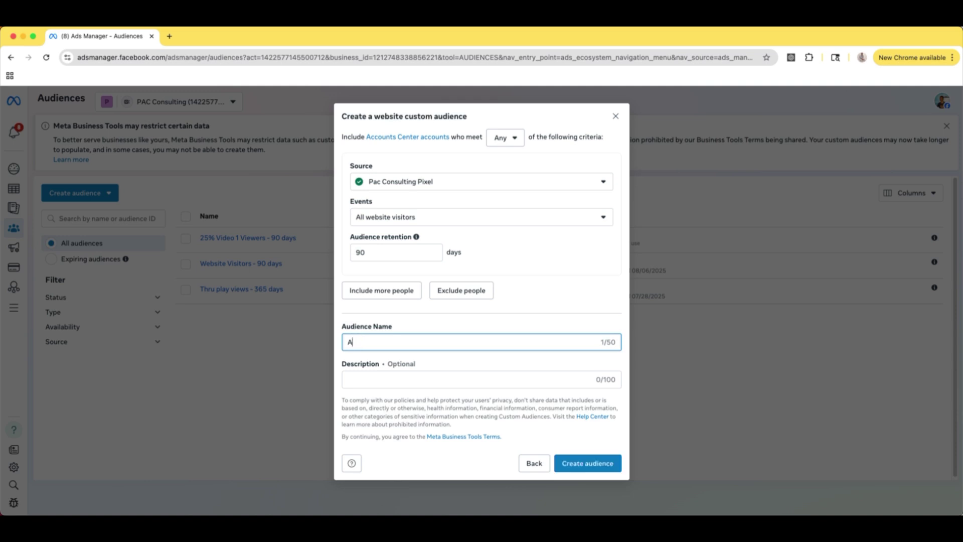
pyautogui.write('ll Website Visitors - 90 days')
pyautogui.click(620, 117)
pyautogui.moveTo(233, 266)
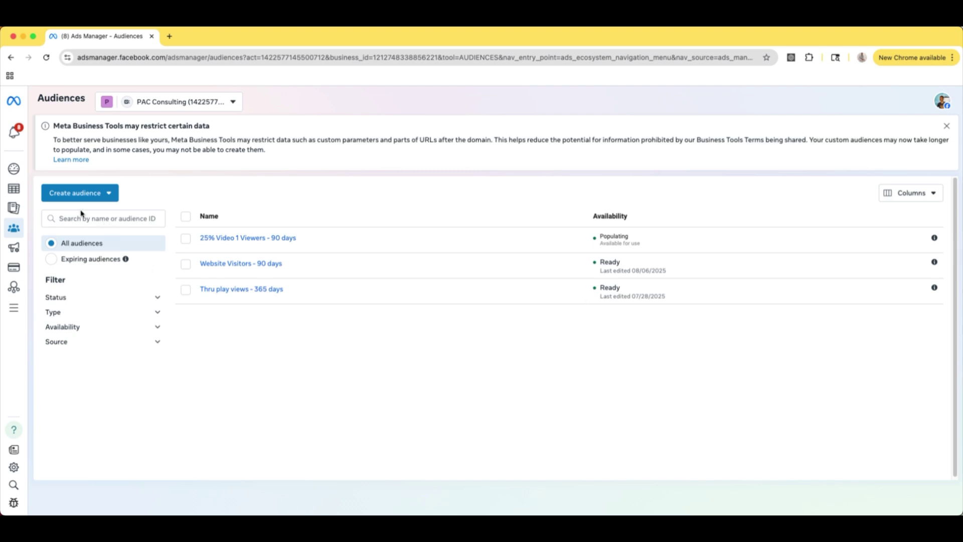
# Create a new manual campaign with the Leads objective from the Campaigns page
pyautogui.click(19, 192)
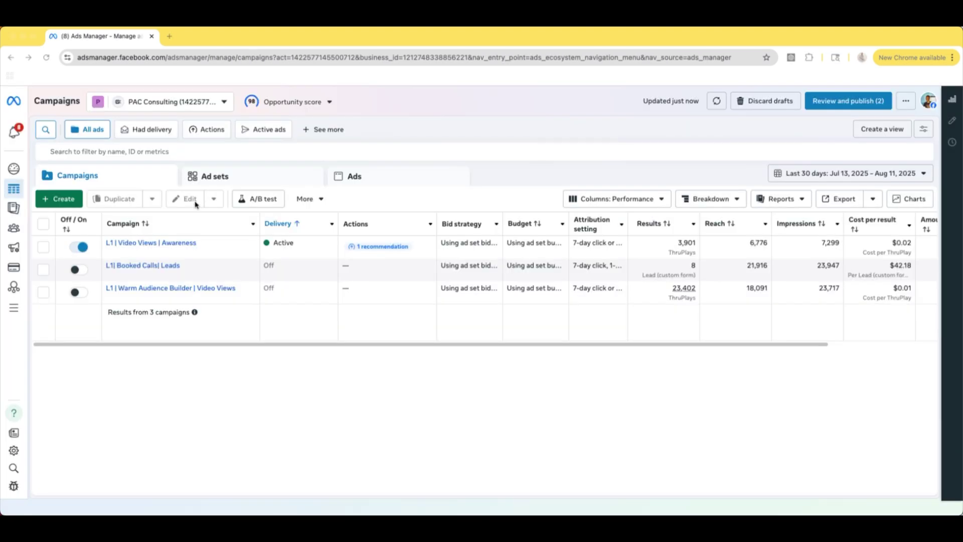
pyautogui.click(58, 199)
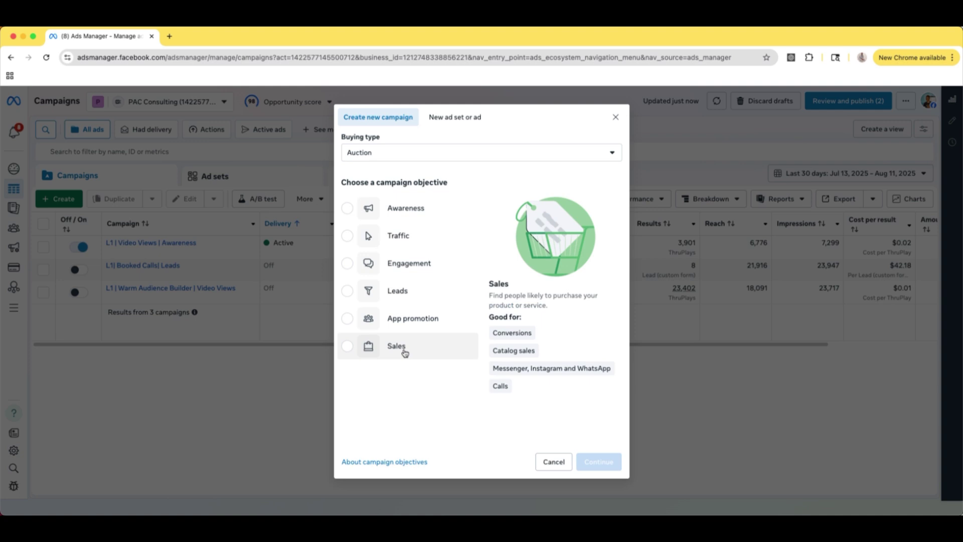
pyautogui.click(431, 298)
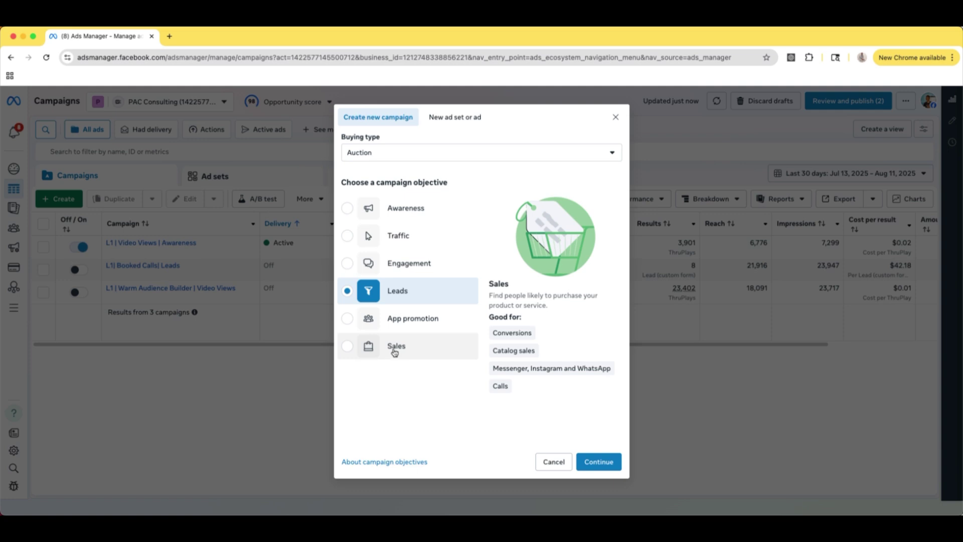
pyautogui.click(594, 463)
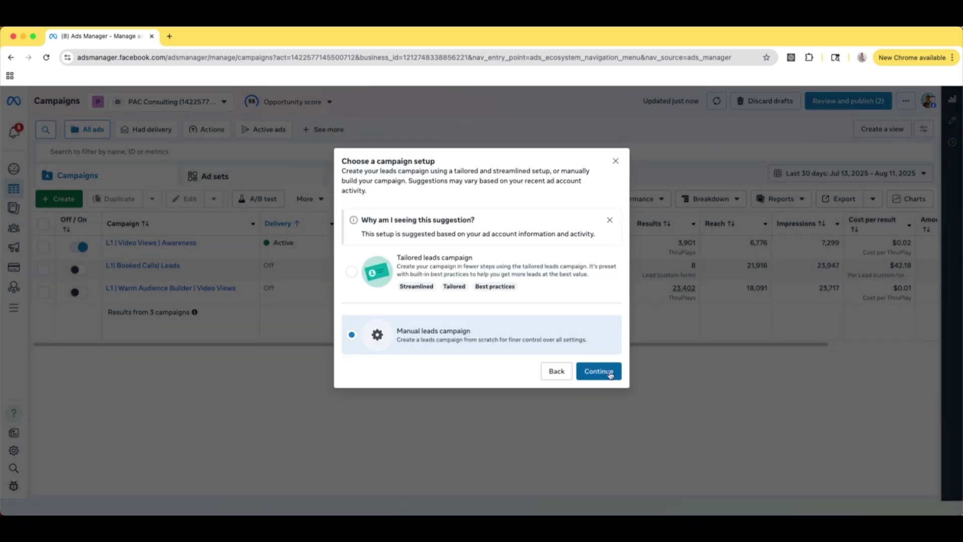
pyautogui.click(610, 375)
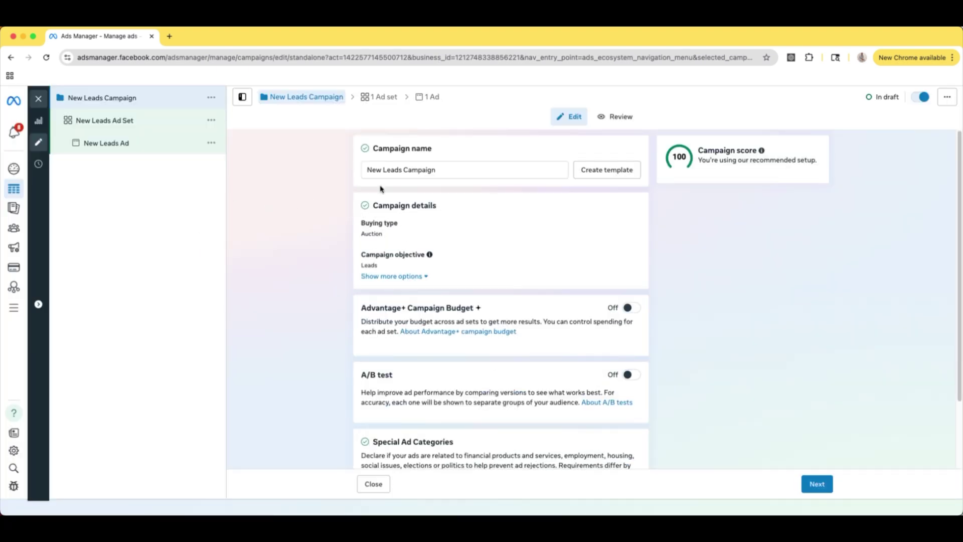
# Rename the campaign to 'L2 | Booked Calls | Leads' and save the edit
pyautogui.click(445, 177)
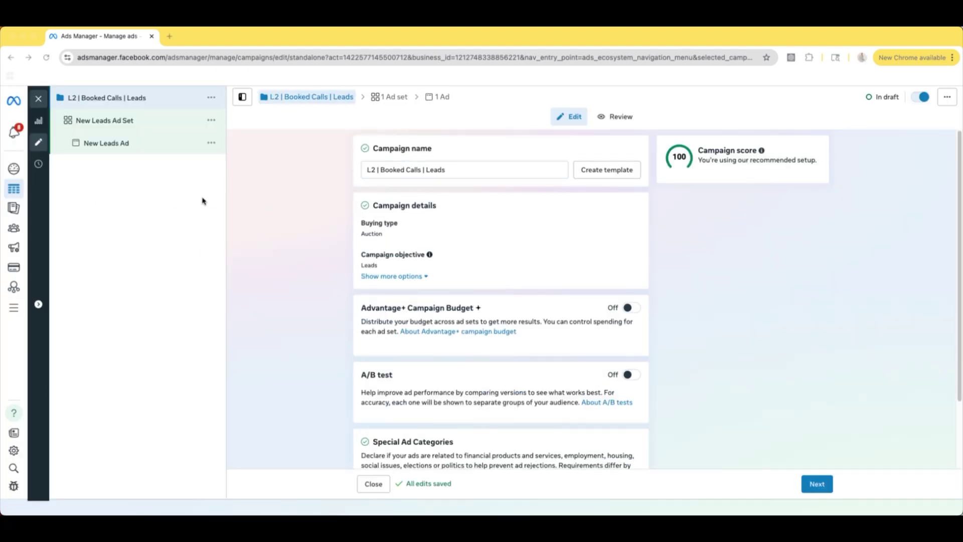
pyautogui.click(451, 170)
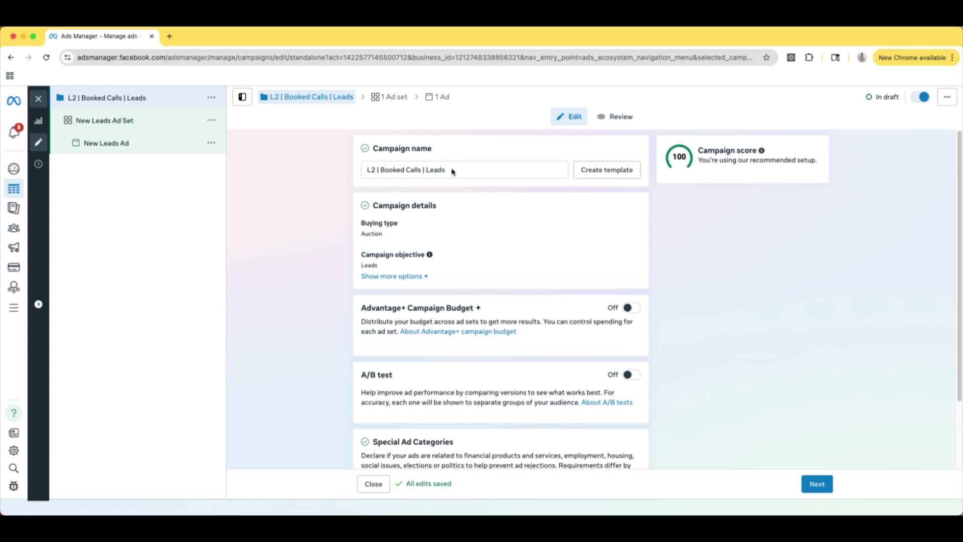
pyautogui.click(454, 169)
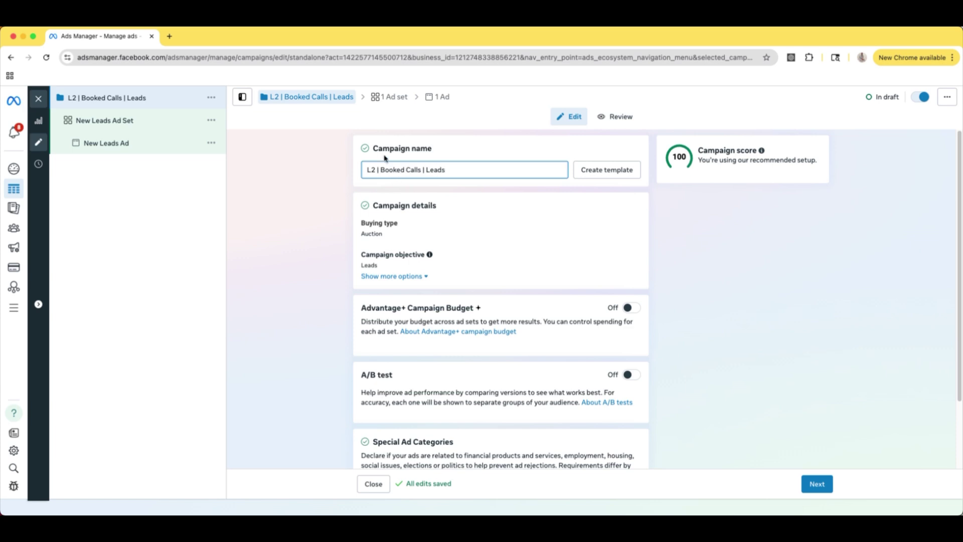
pyautogui.scroll(-1, 483, 211)
pyautogui.scroll(-3, 483, 211)
pyautogui.scroll(3, 483, 210)
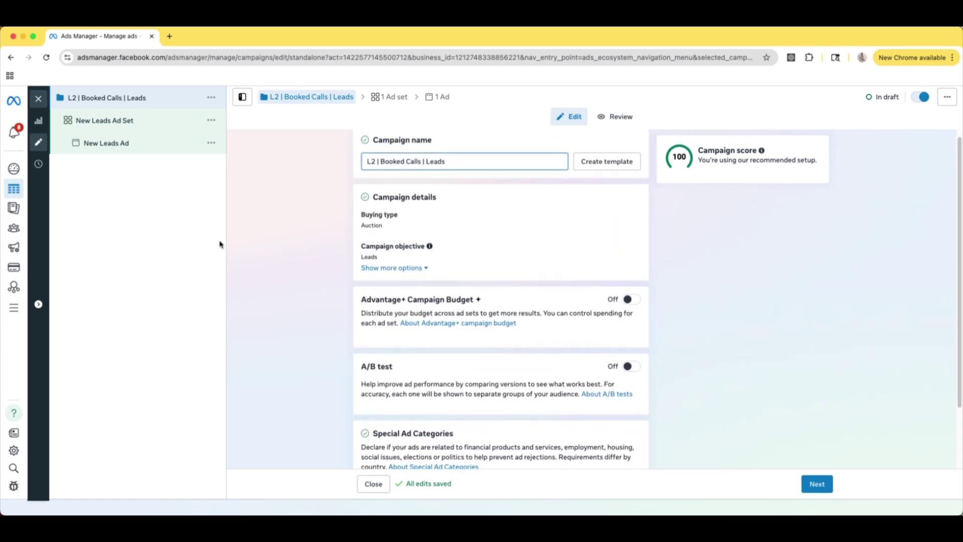
pyautogui.click(90, 220)
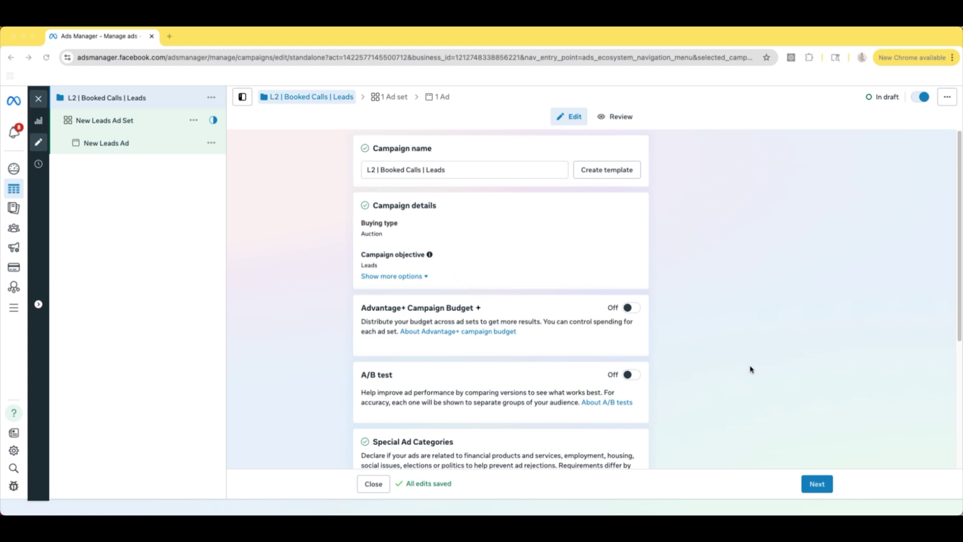
# Rename the ad set to 'Broad 18-65', keeping Website as its conversion location
pyautogui.click(818, 487)
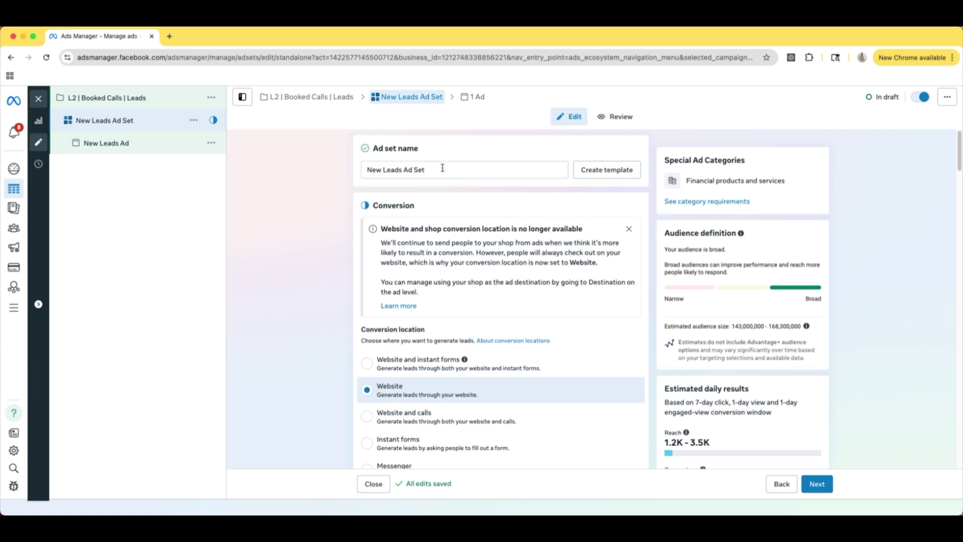
pyautogui.moveTo(448, 169); pyautogui.dragTo(366, 164)
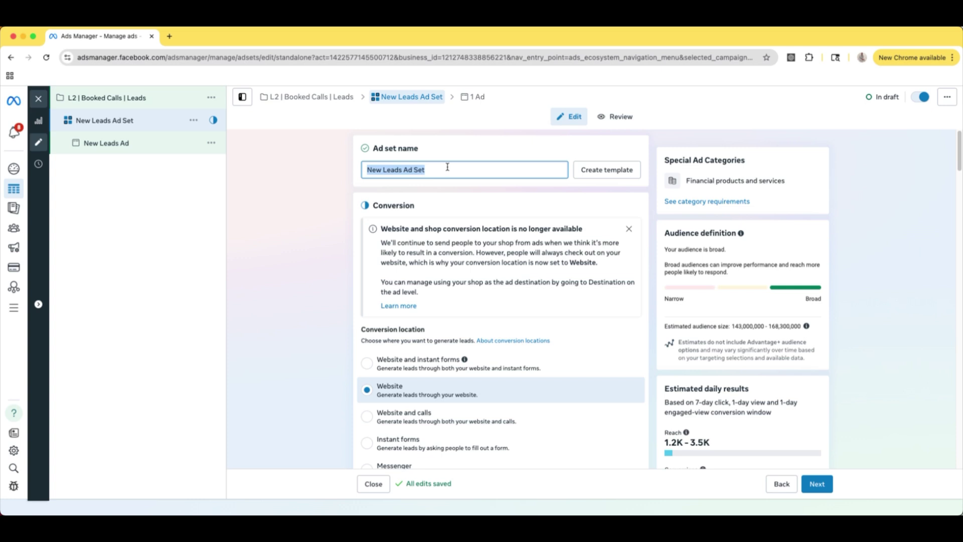
pyautogui.press('BackSpace')
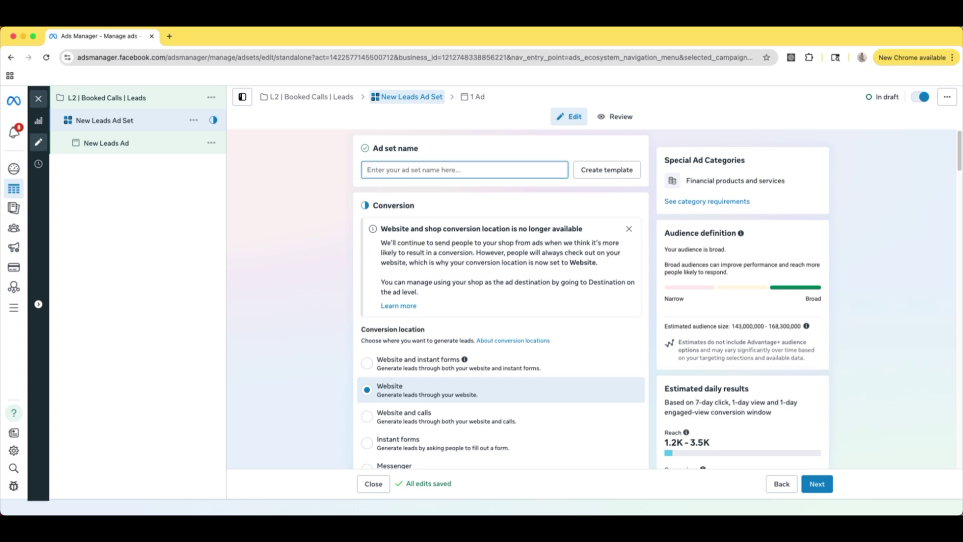
pyautogui.write('Broad')
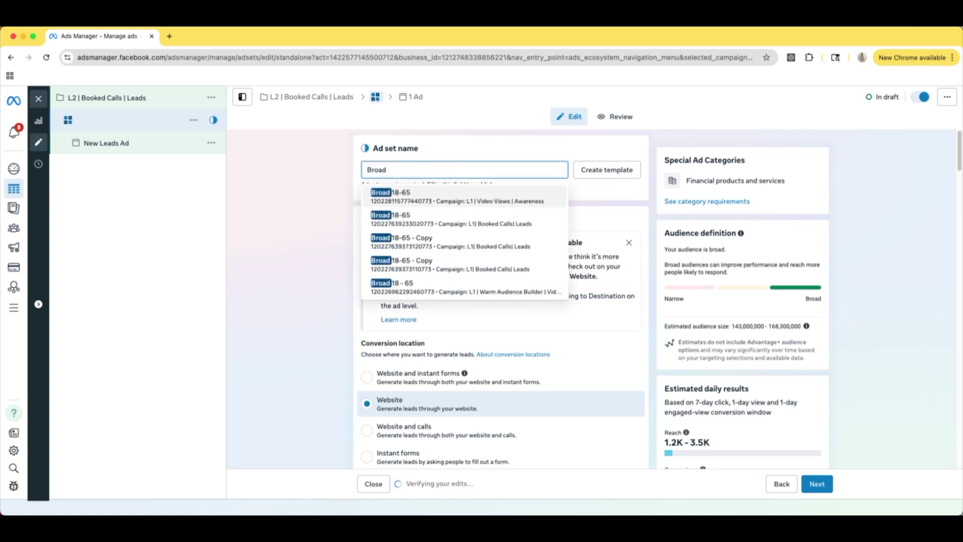
pyautogui.write(' 18-65')
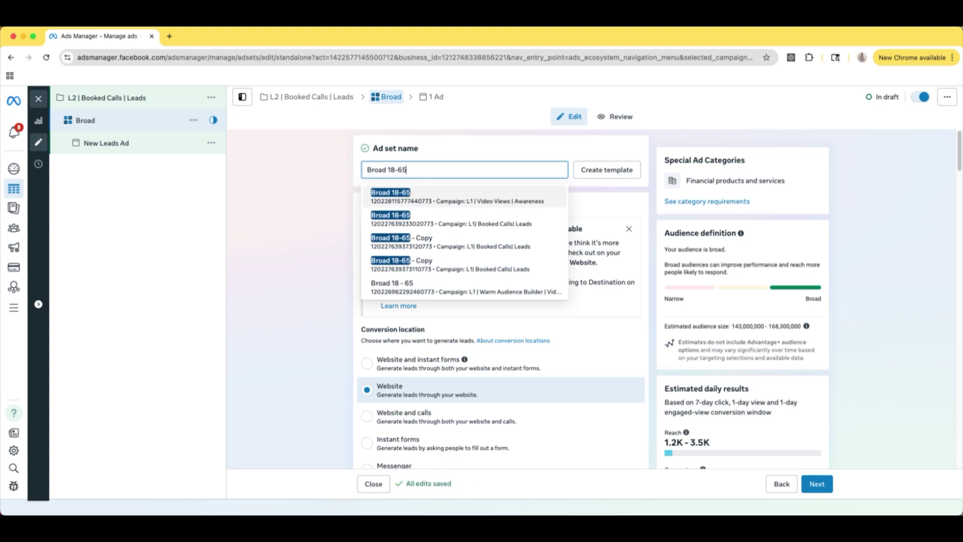
pyautogui.click(519, 141)
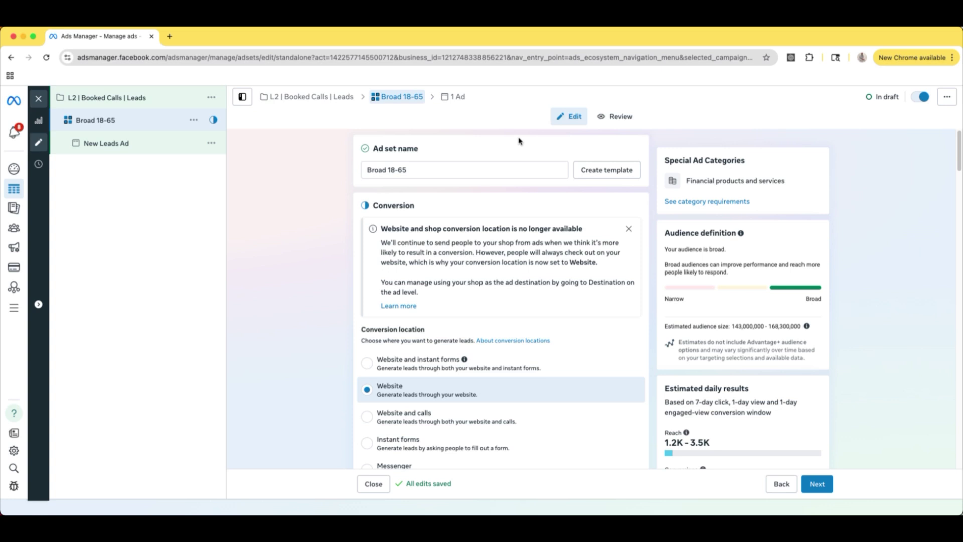
# Set the Broad 18-65 conversion event to Booked call from the Pac Consulting Pixel
pyautogui.scroll(-3, 482, 211)
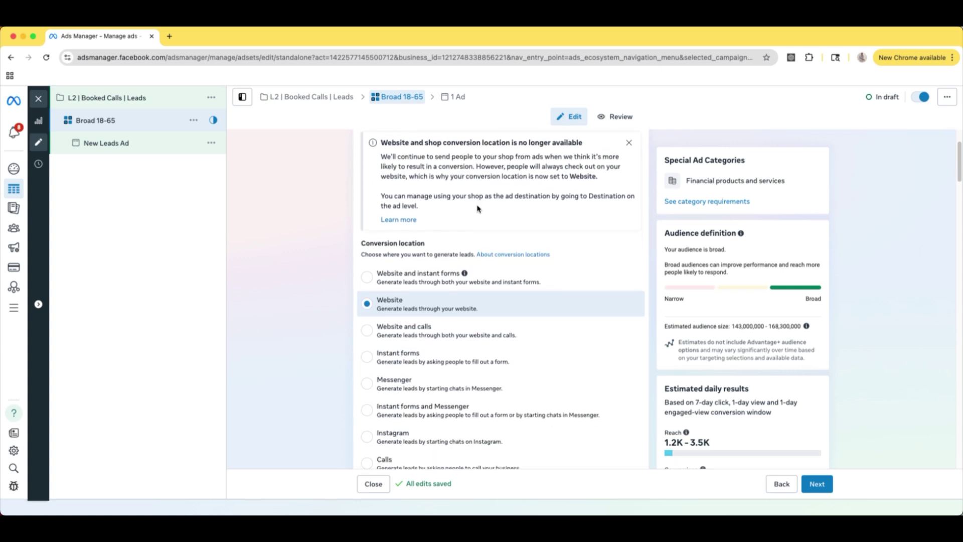
pyautogui.scroll(-2, 462, 219)
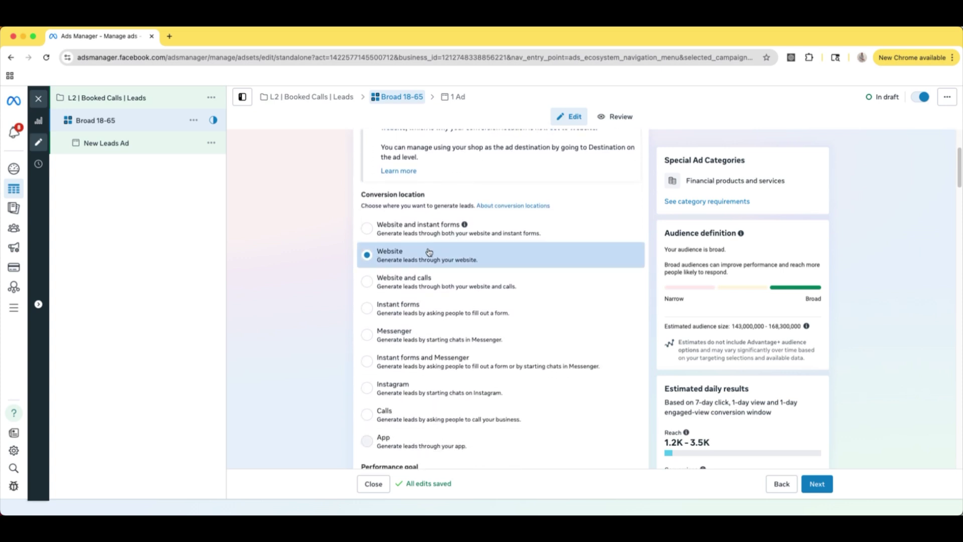
pyautogui.scroll(-1, 494, 231)
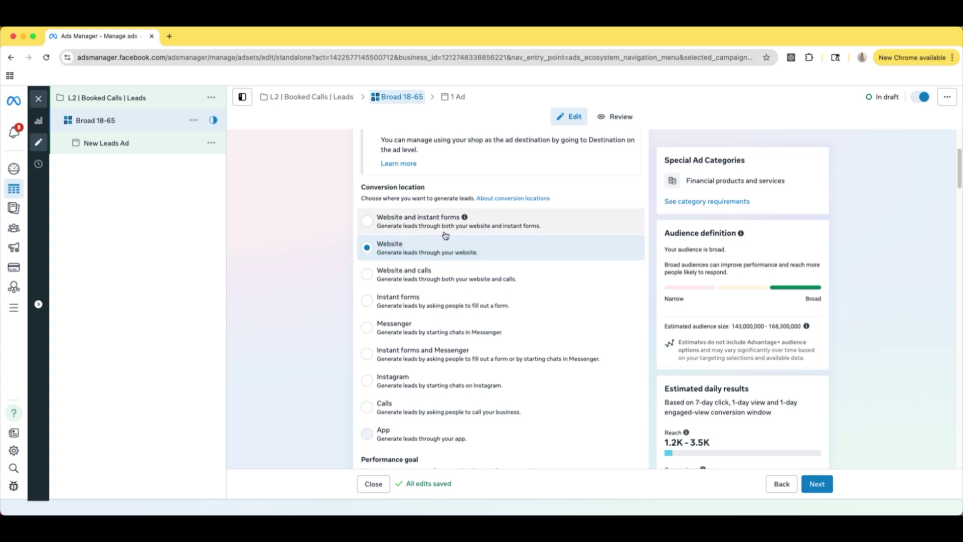
pyautogui.scroll(-1, 444, 235)
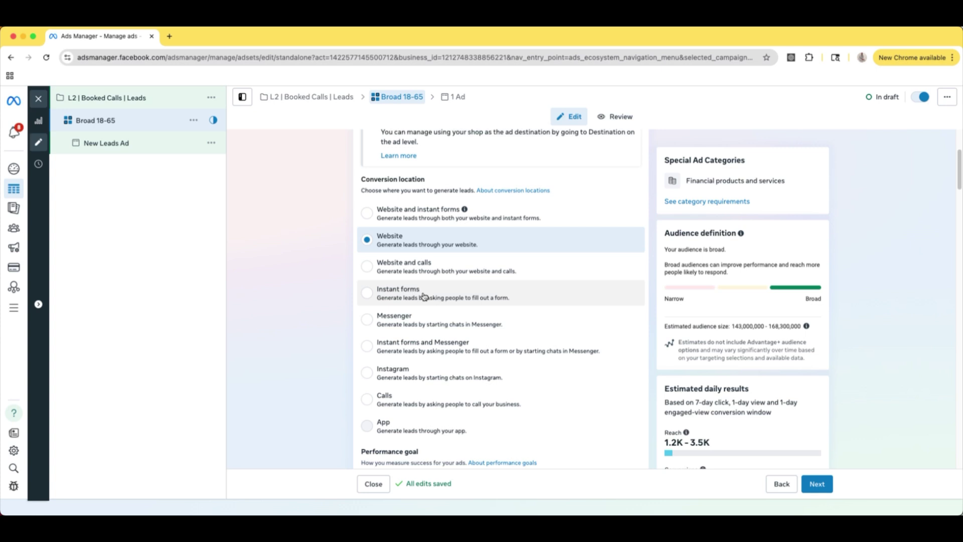
pyautogui.scroll(-5, 423, 296)
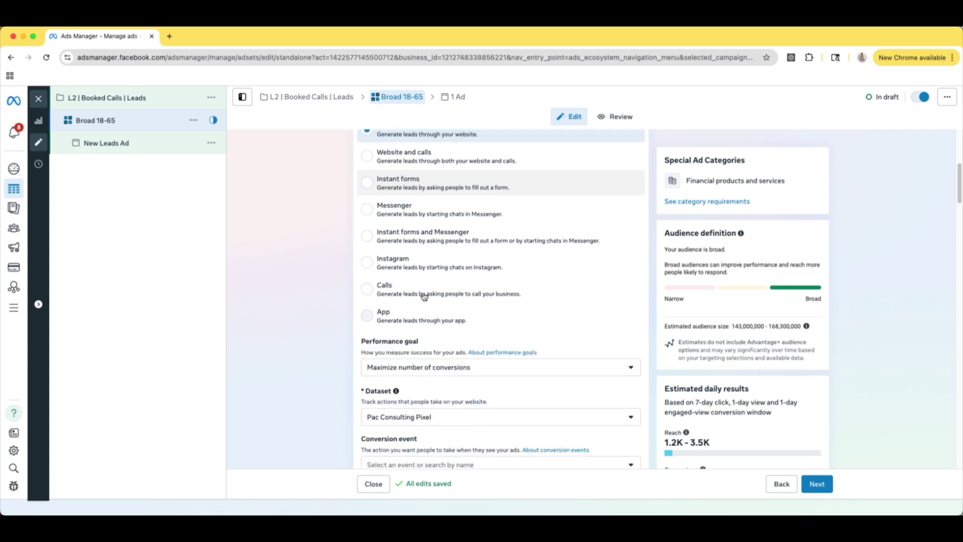
pyautogui.scroll(-1, 422, 296)
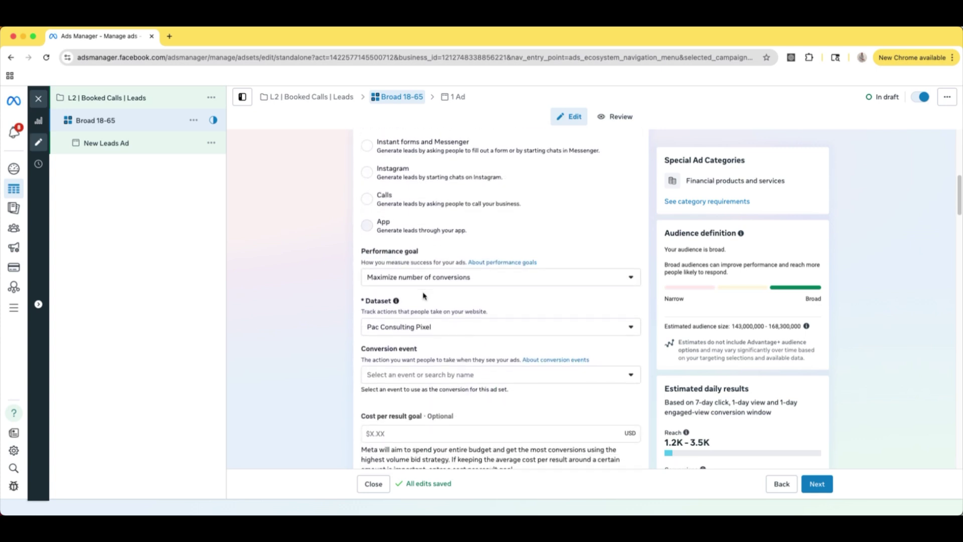
pyautogui.scroll(-2, 423, 296)
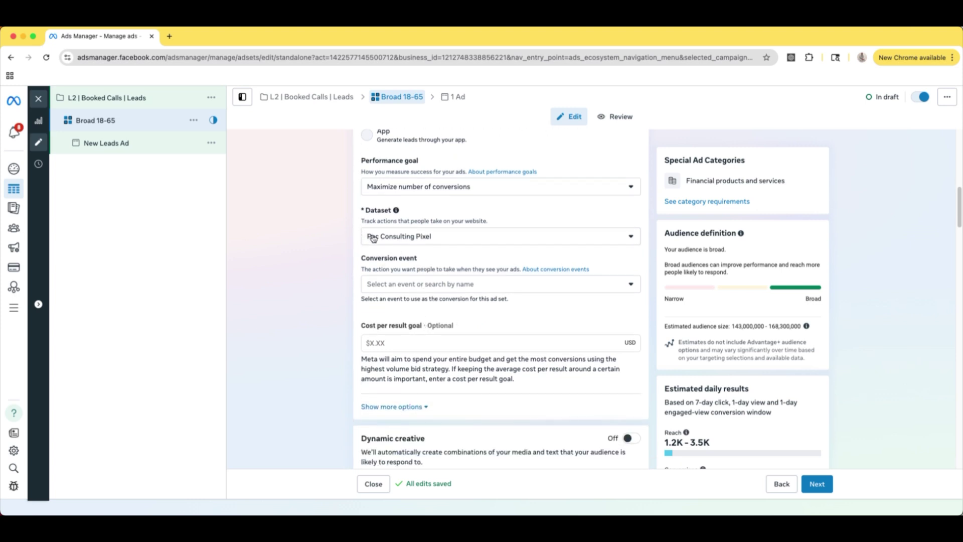
pyautogui.click(465, 286)
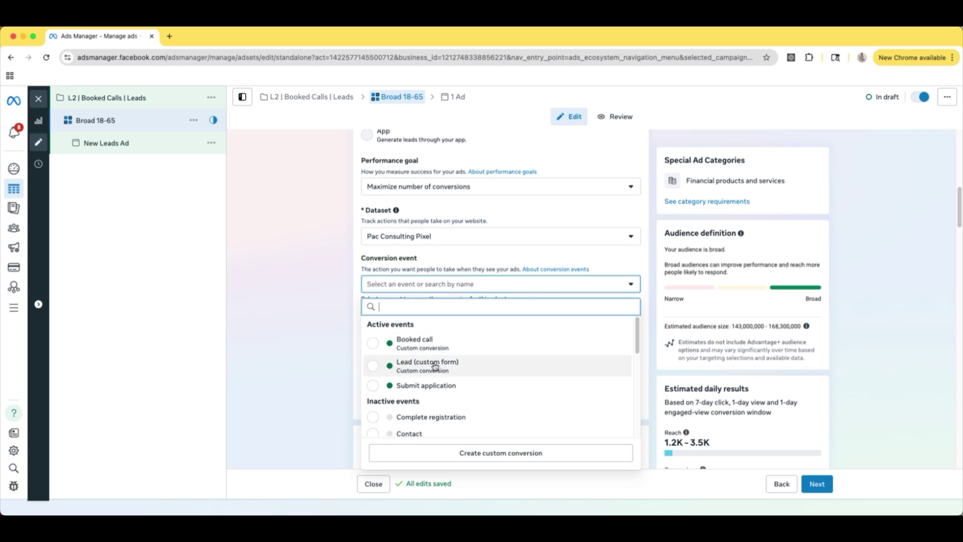
pyautogui.click(414, 340)
pyautogui.scroll(-2, 444, 244)
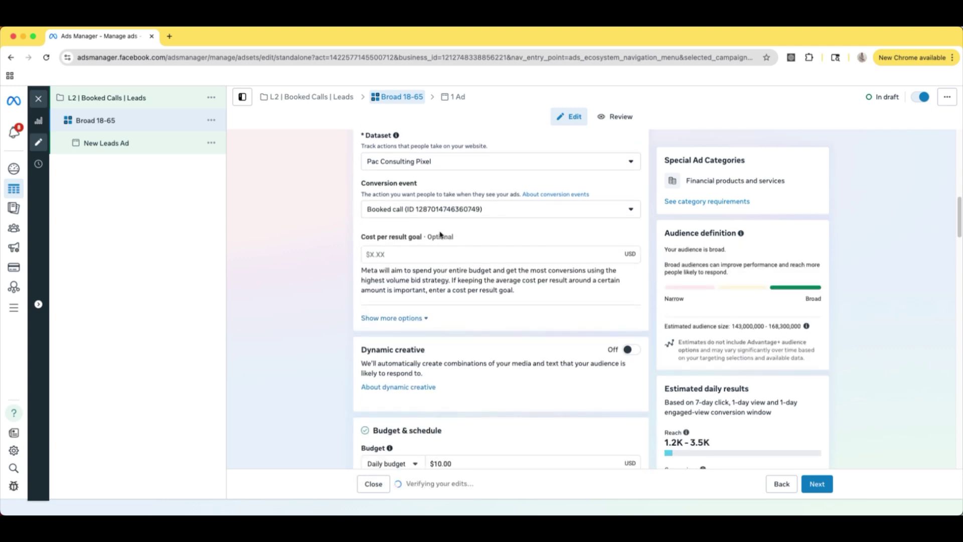
pyautogui.scroll(-1, 497, 213)
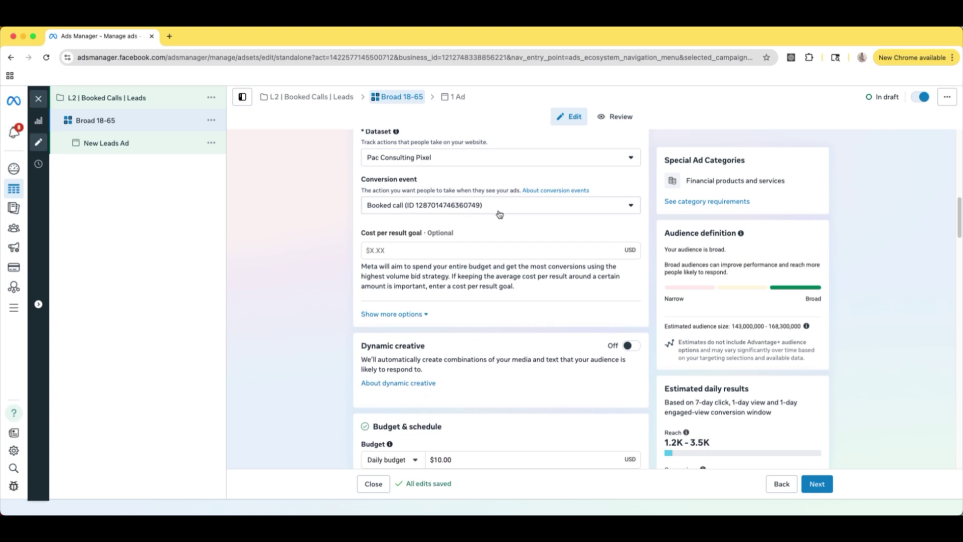
pyautogui.scroll(-2, 499, 214)
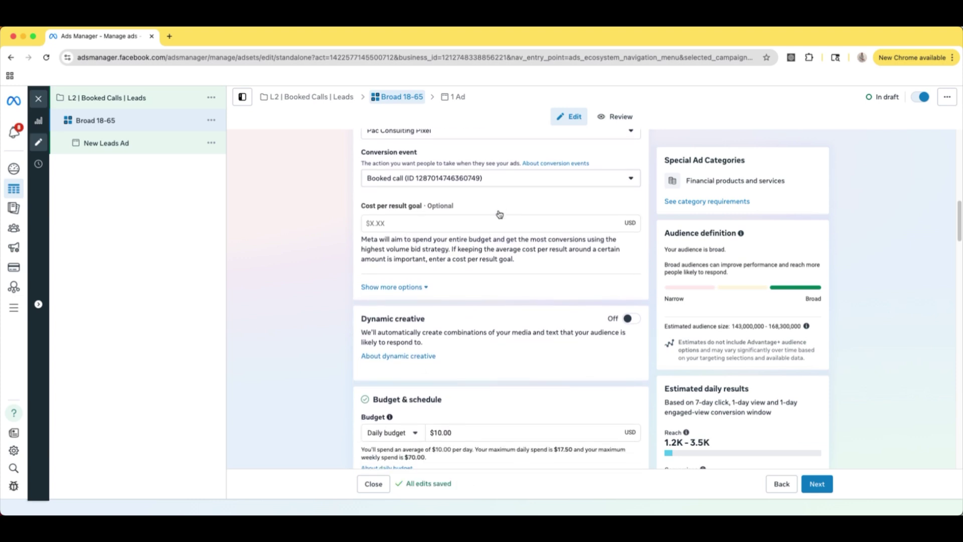
pyautogui.scroll(-3, 500, 214)
pyautogui.scroll(-3, 311, 252)
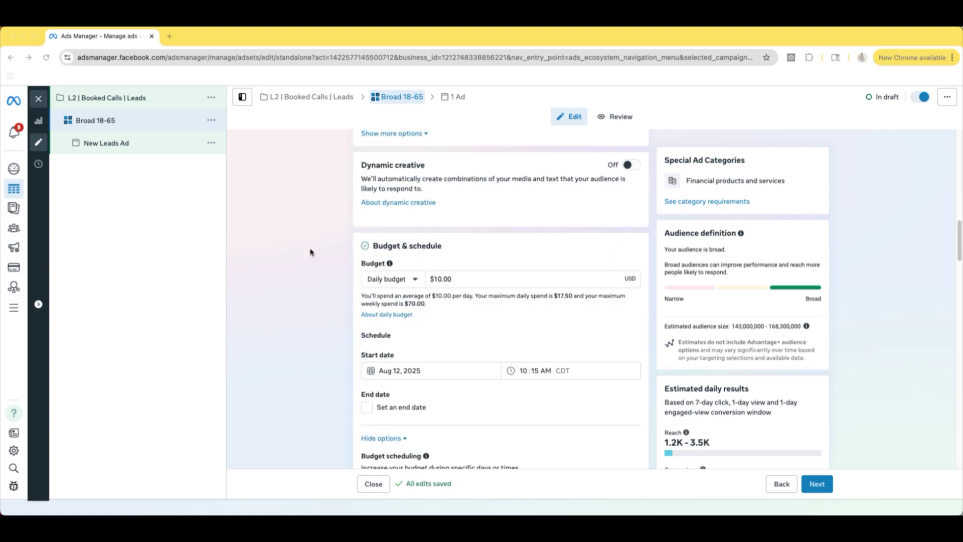
pyautogui.scroll(-2, 466, 271)
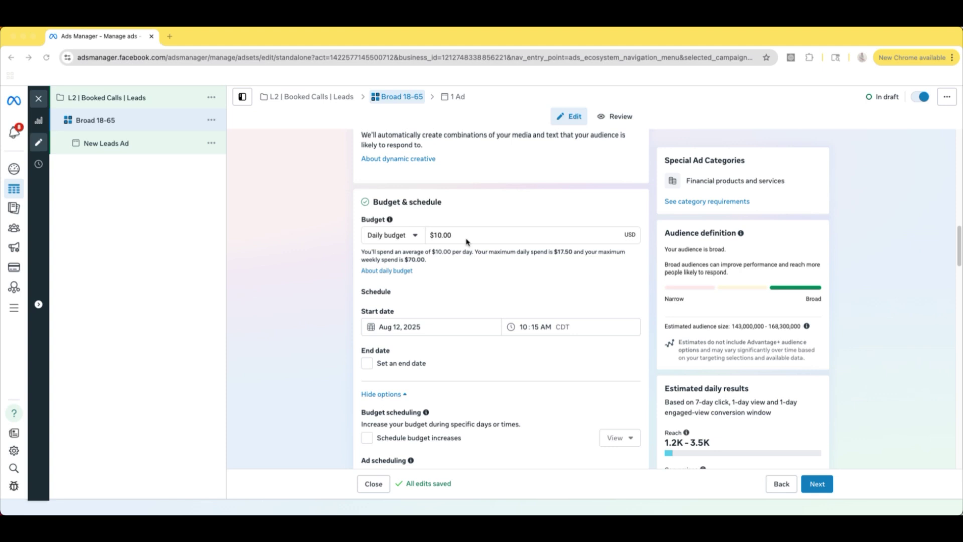
pyautogui.scroll(-1, 466, 241)
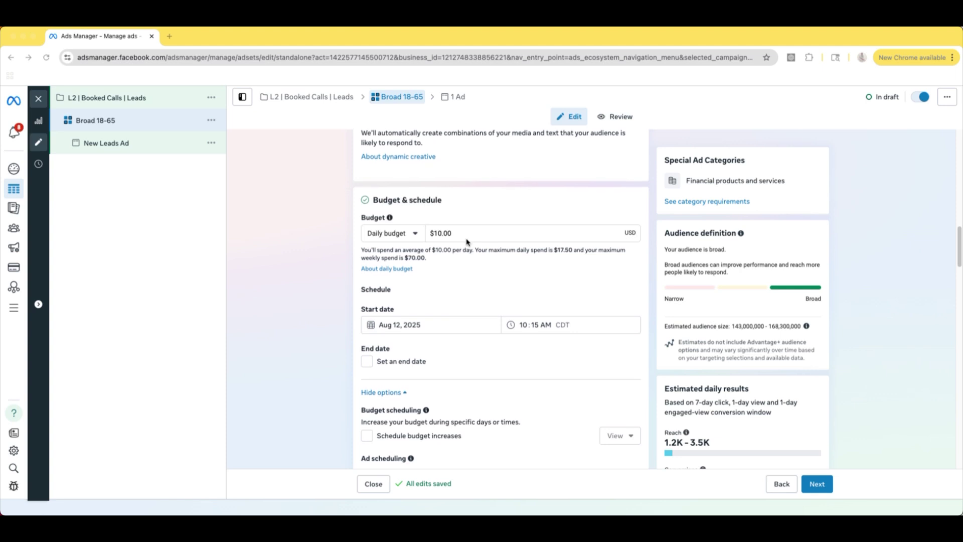
pyautogui.scroll(-6, 467, 241)
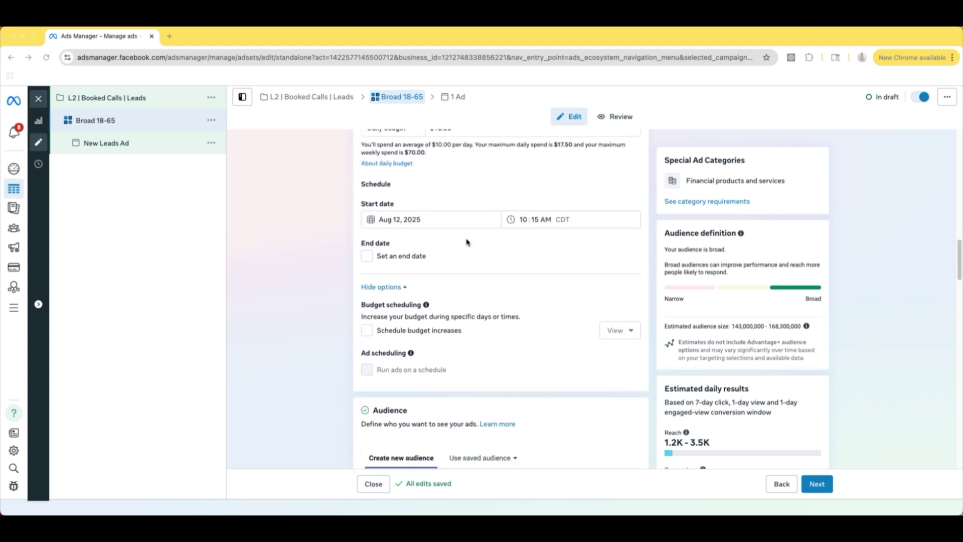
pyautogui.scroll(-2, 467, 242)
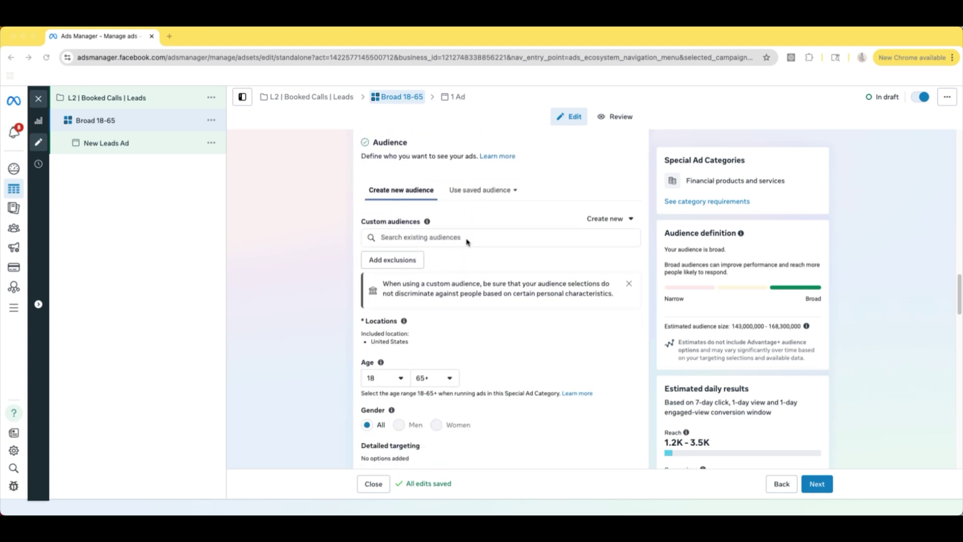
# Add the custom audiences '25% Video 1 Viewers - 90 days' and 'Website Visitors - 90 days' to the ad set
pyautogui.click(414, 235)
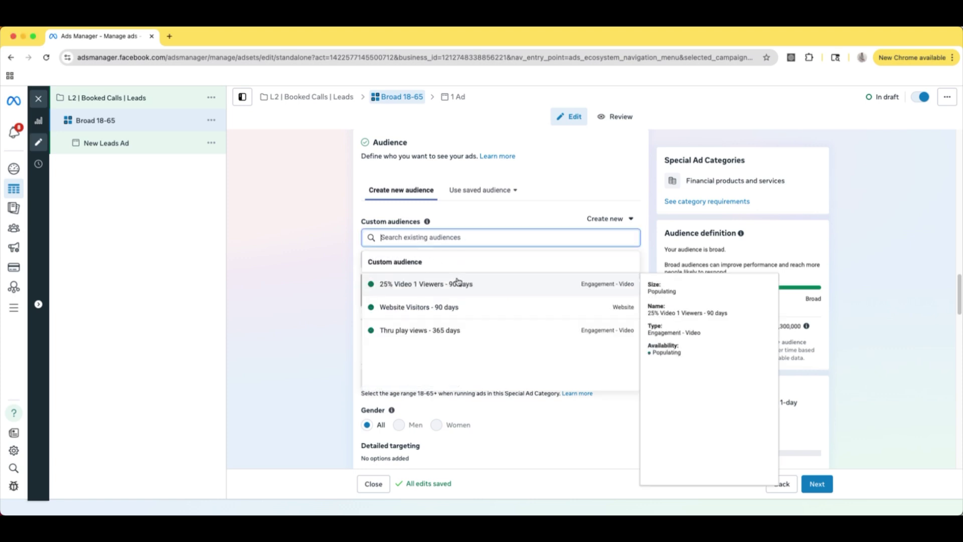
pyautogui.moveTo(453, 306)
pyautogui.click(446, 285)
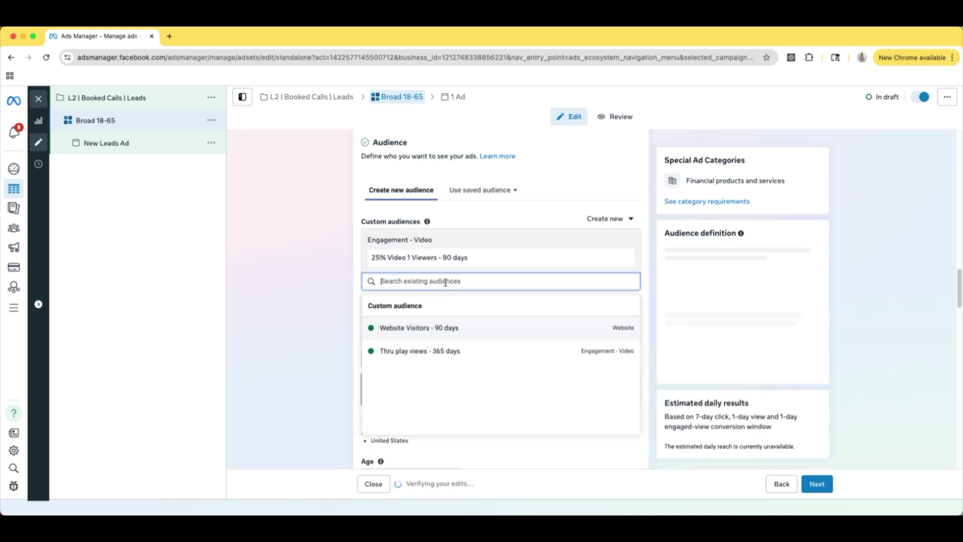
pyautogui.click(441, 327)
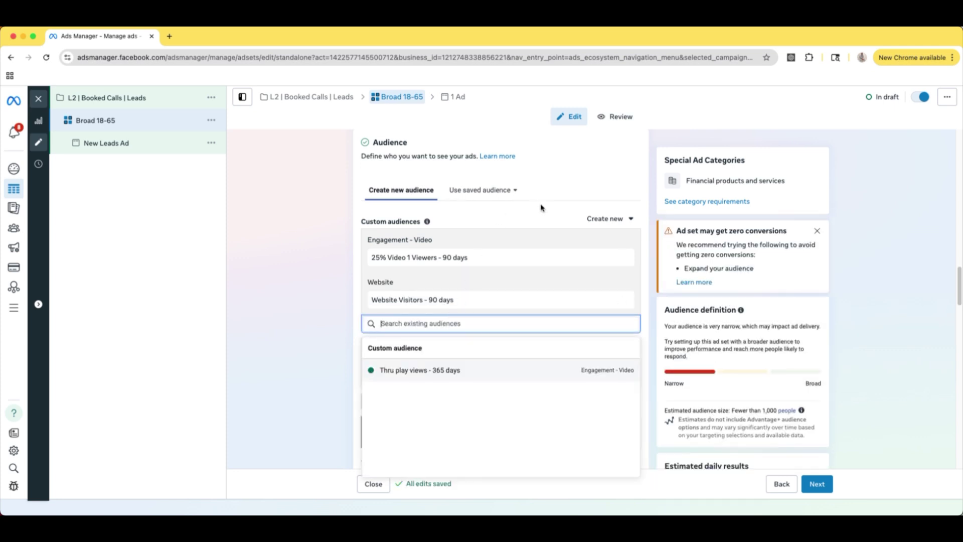
pyautogui.click(822, 230)
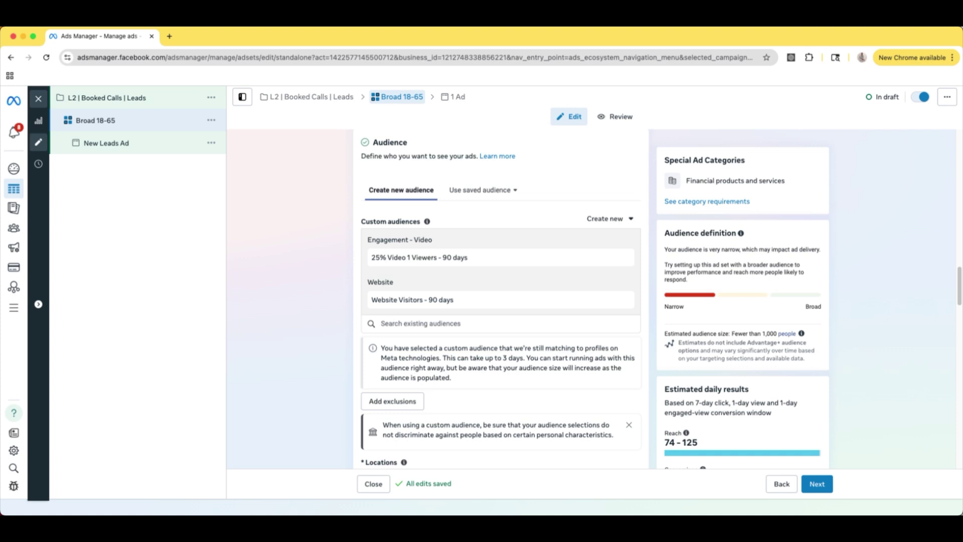
pyautogui.scroll(-1, 223, 259)
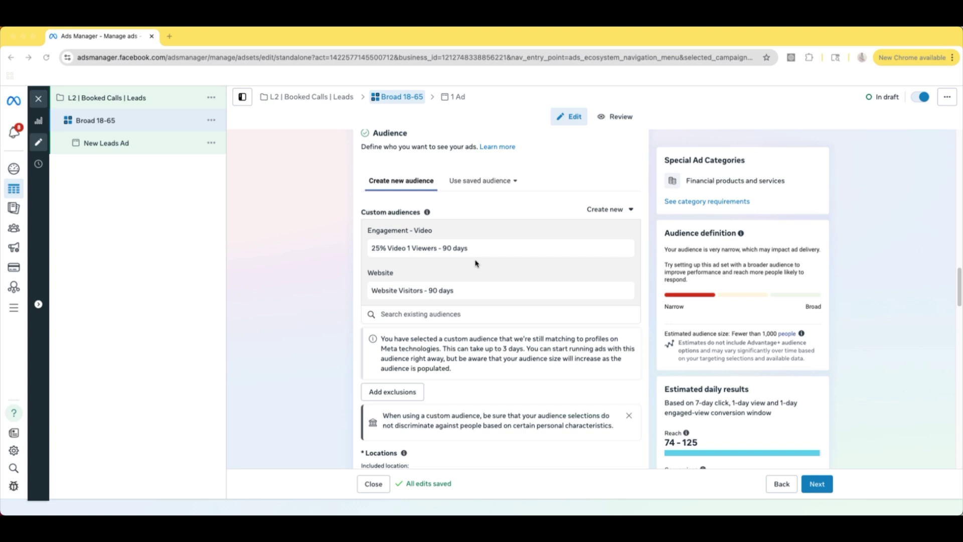
# Dismiss the custom audience discrimination notice on the Broad 18-65 ad set
pyautogui.scroll(-1, 476, 263)
pyautogui.scroll(-2, 476, 263)
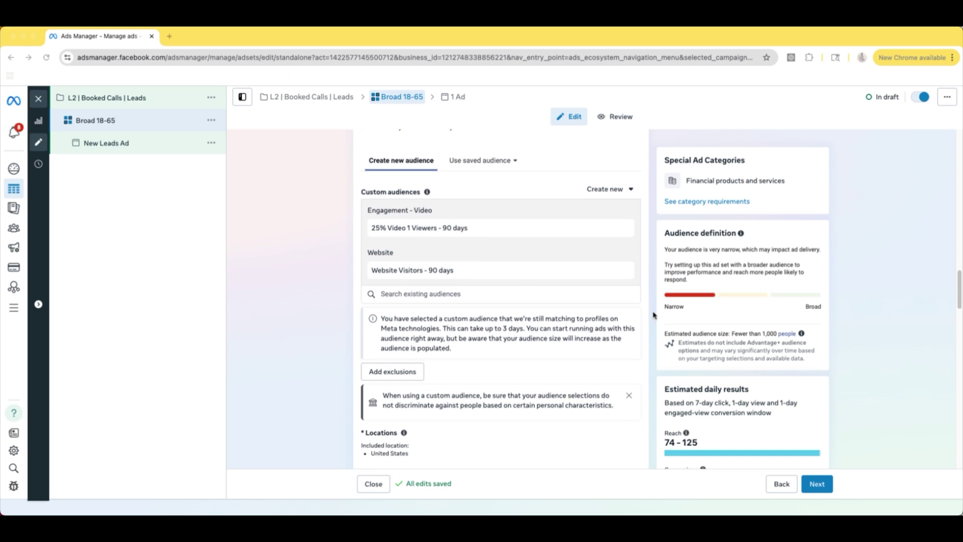
pyautogui.scroll(-3, 549, 322)
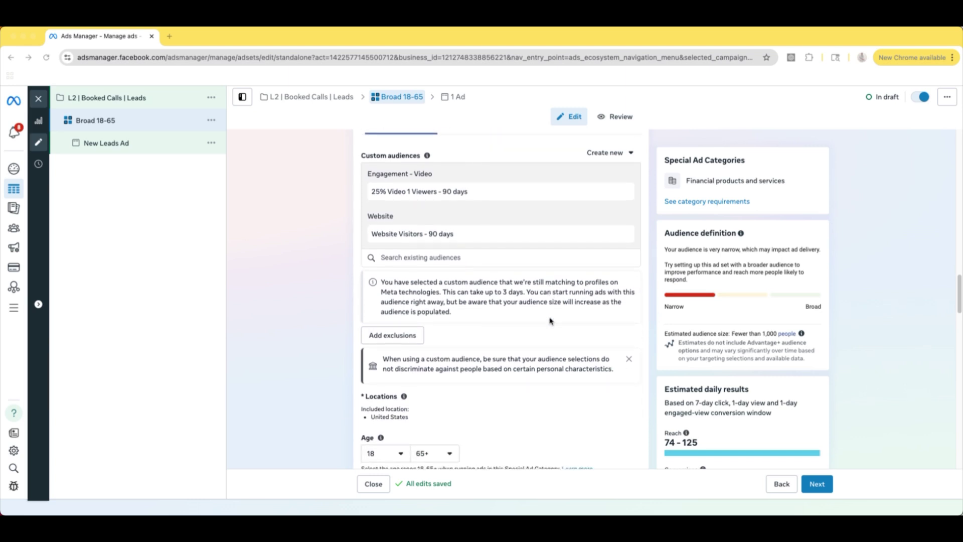
pyautogui.scroll(-1, 549, 321)
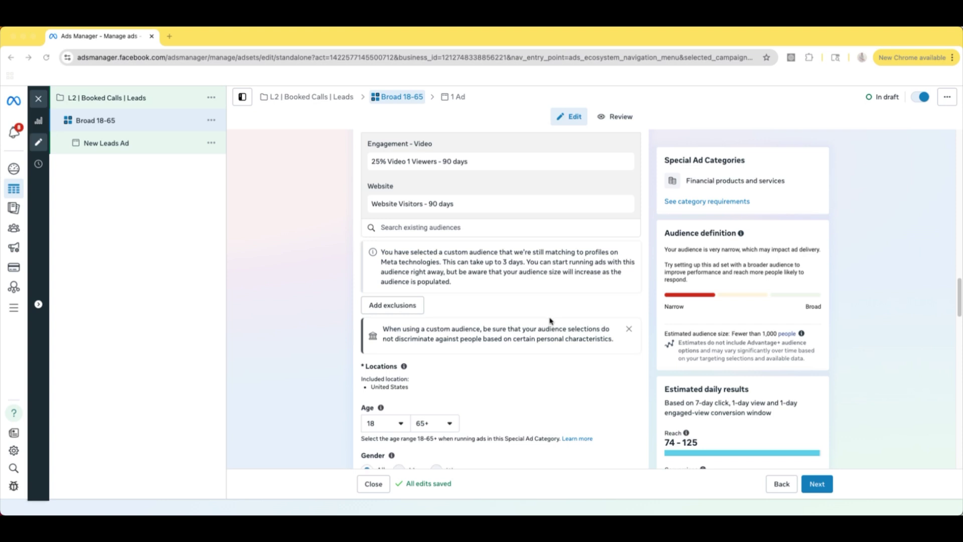
pyautogui.scroll(-1, 549, 321)
pyautogui.scroll(-5, 550, 321)
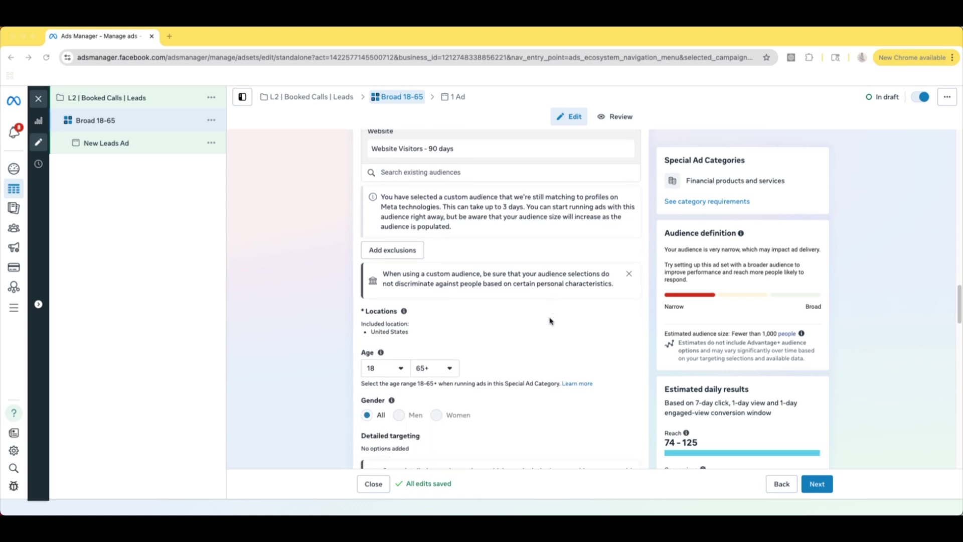
pyautogui.scroll(-2, 549, 321)
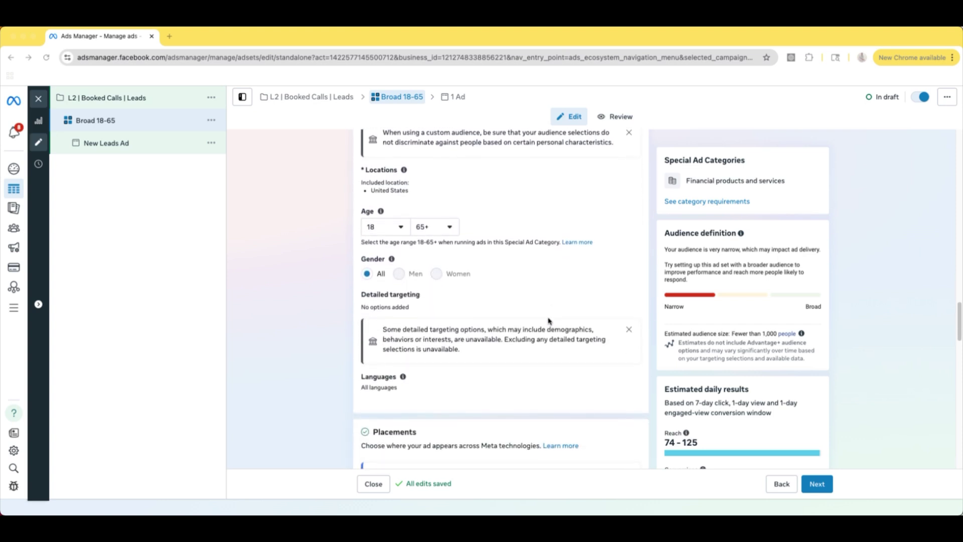
pyautogui.scroll(1, 555, 200)
pyautogui.scroll(1, 521, 201)
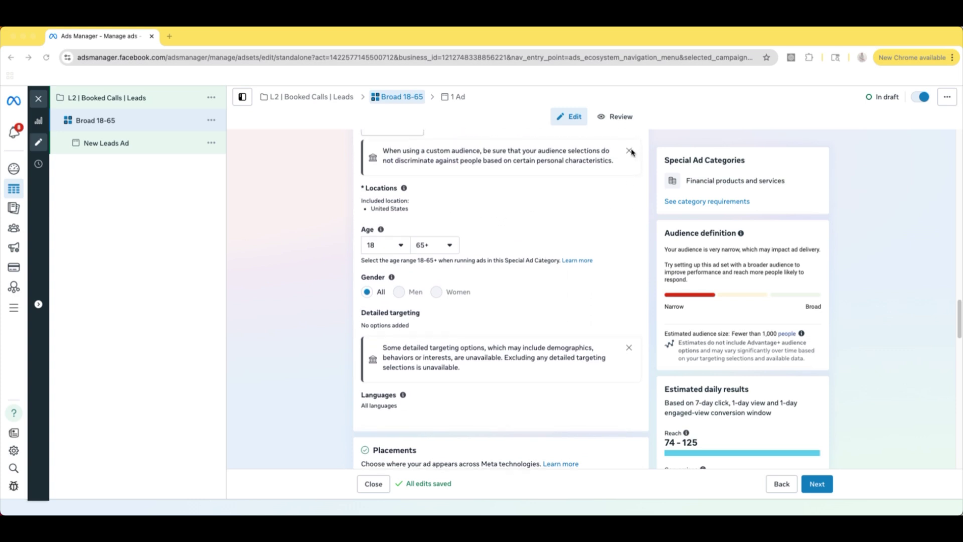
pyautogui.click(629, 152)
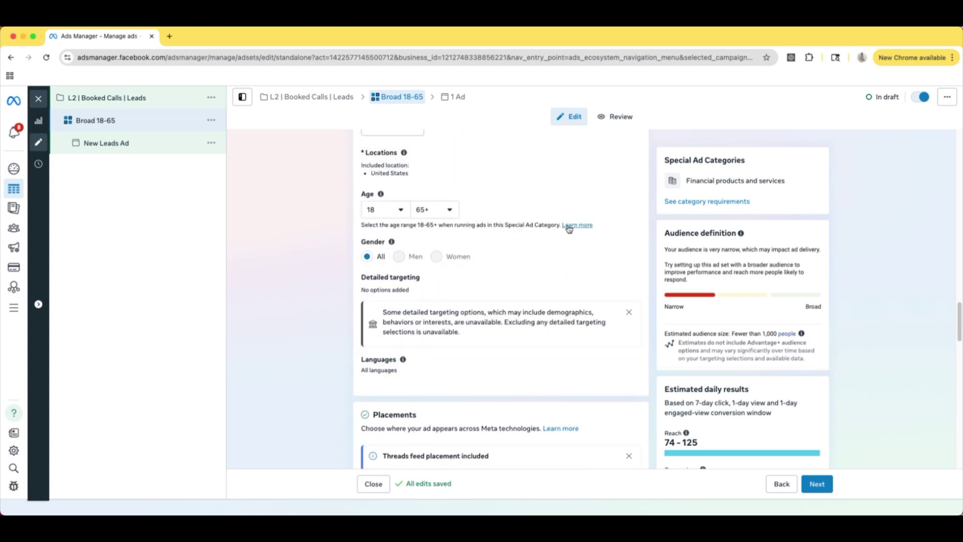
# Review the manual Facebook and Instagram placements, then return to the top
pyautogui.scroll(-5, 569, 229)
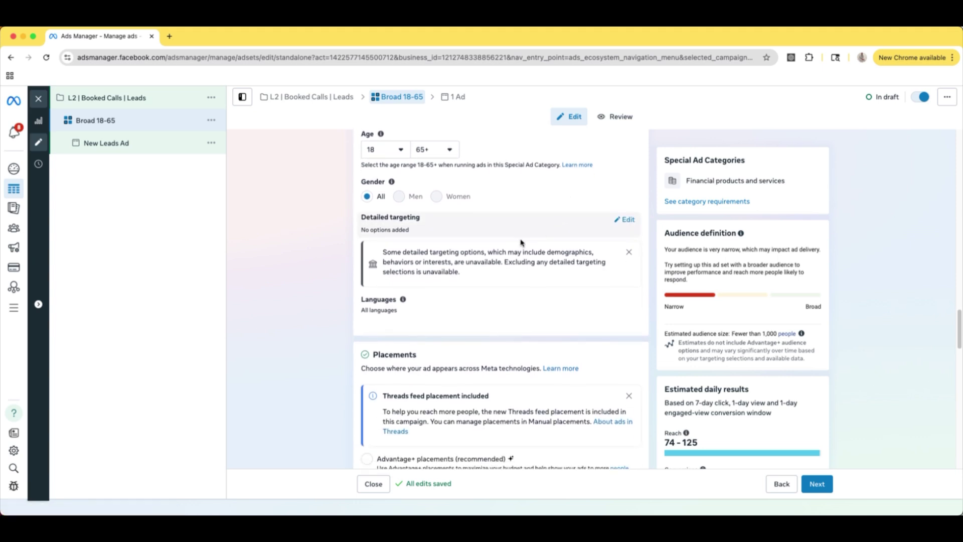
pyautogui.scroll(3, 463, 254)
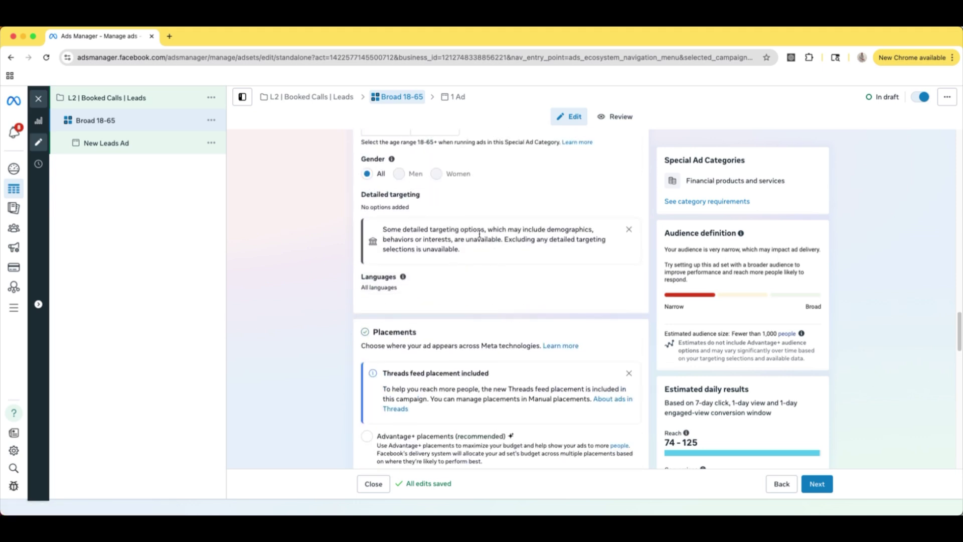
pyautogui.scroll(1, 509, 245)
pyautogui.scroll(-4, 510, 246)
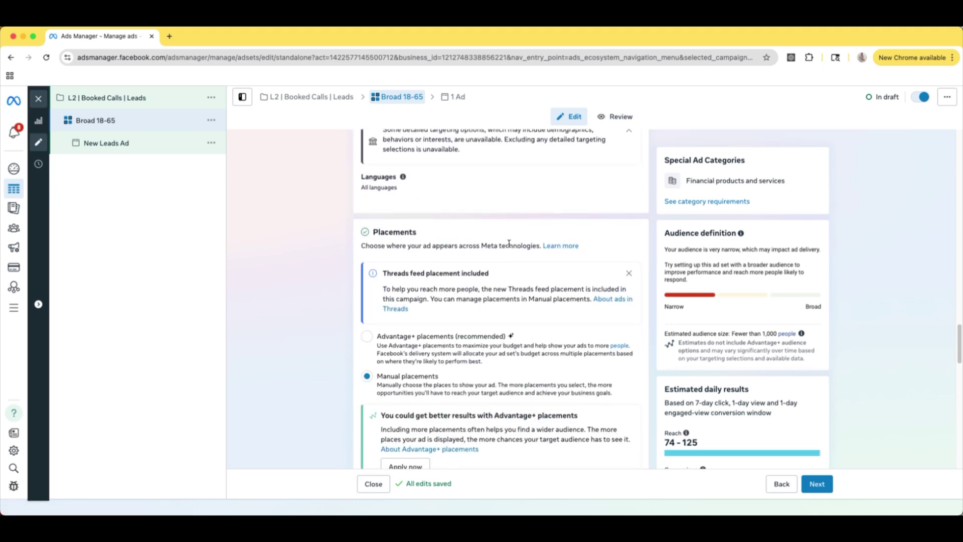
pyautogui.scroll(-1, 509, 246)
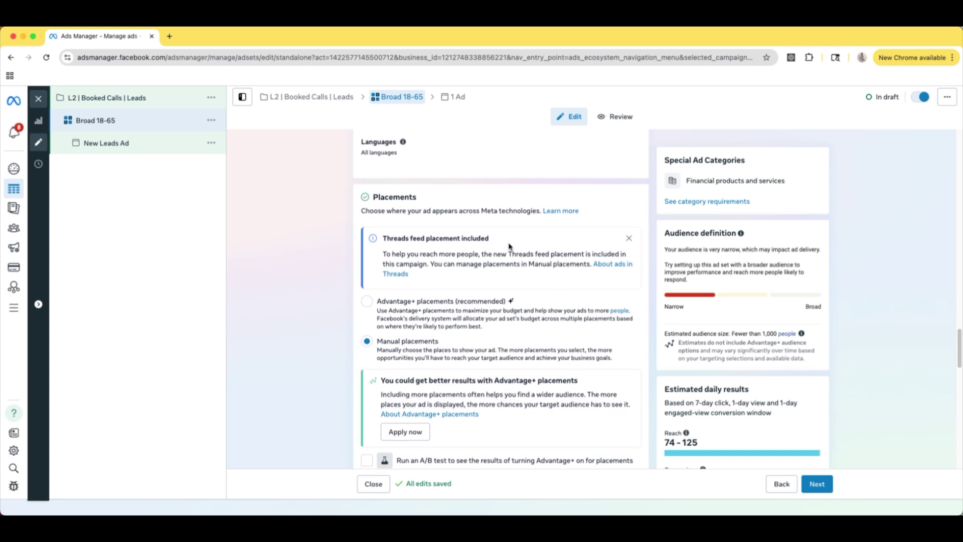
pyautogui.scroll(-2, 510, 246)
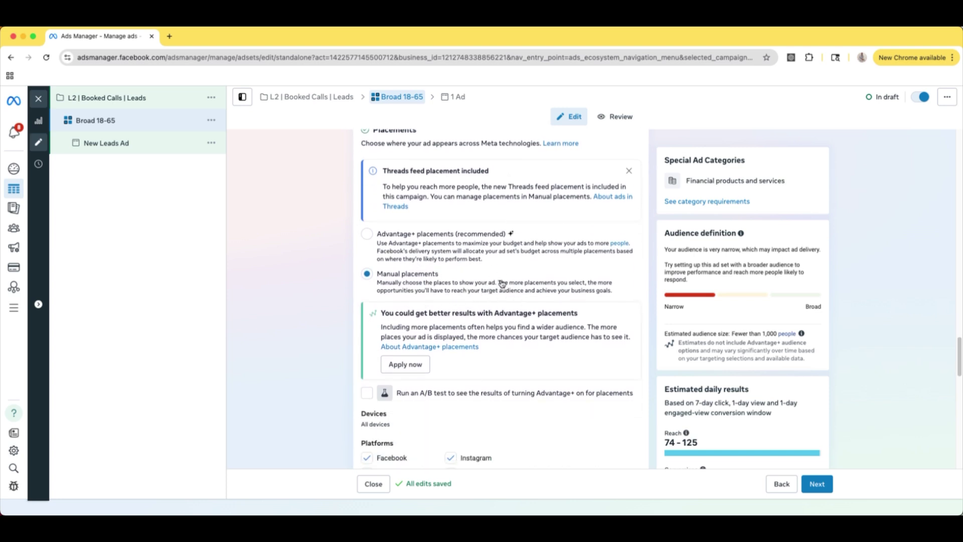
pyautogui.scroll(-1, 504, 283)
pyautogui.scroll(-3, 507, 283)
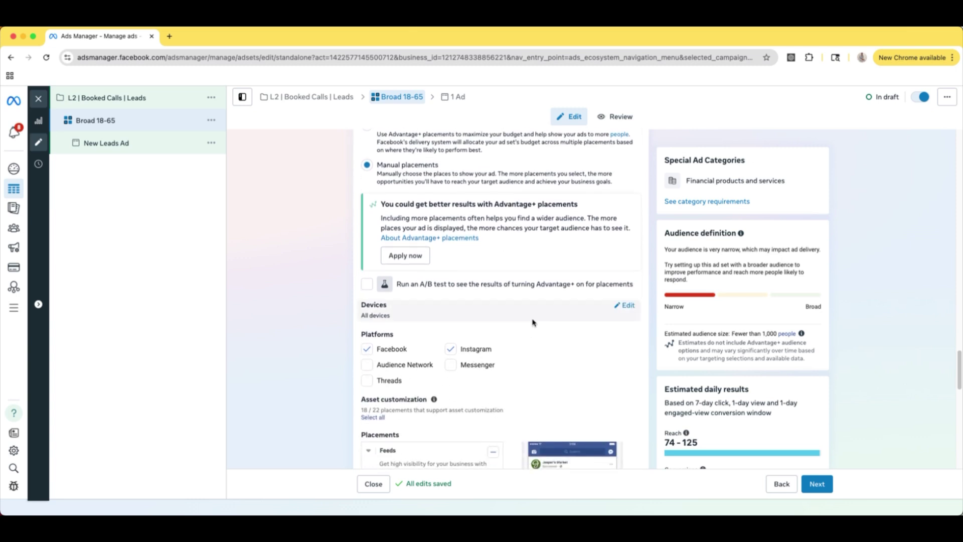
pyautogui.scroll(-3, 533, 322)
pyautogui.scroll(-10, 532, 323)
pyautogui.scroll(-4, 532, 322)
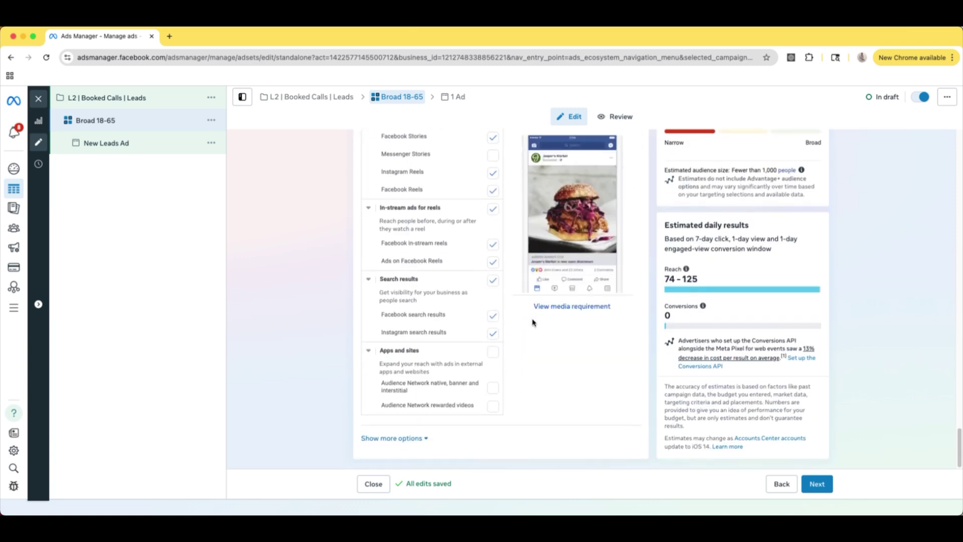
pyautogui.scroll(20, 533, 323)
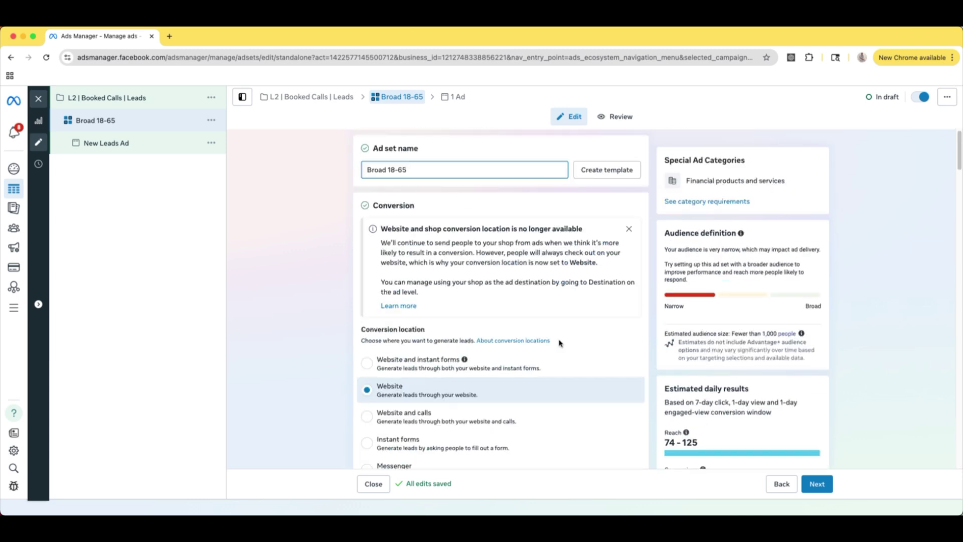
# Go to the ad-level settings and rename the ad from 'New Leads Ad' to 'Video 2'
pyautogui.click(816, 485)
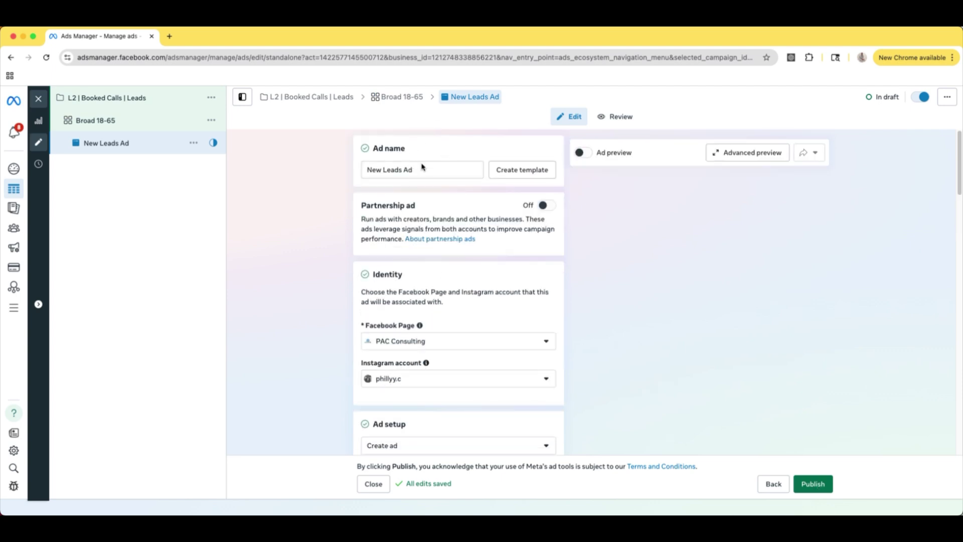
pyautogui.tripleClick(391, 168)
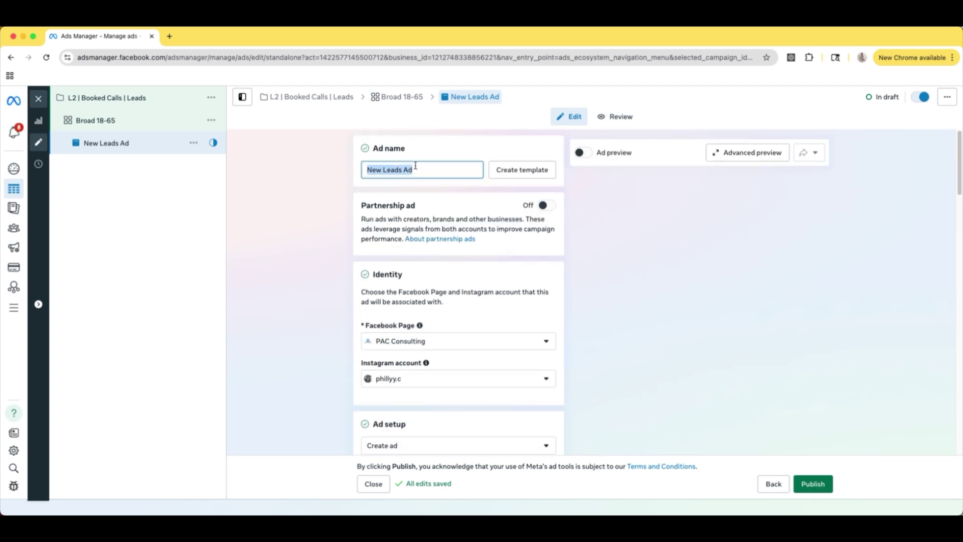
pyautogui.press('BackSpace')
pyautogui.write('V')
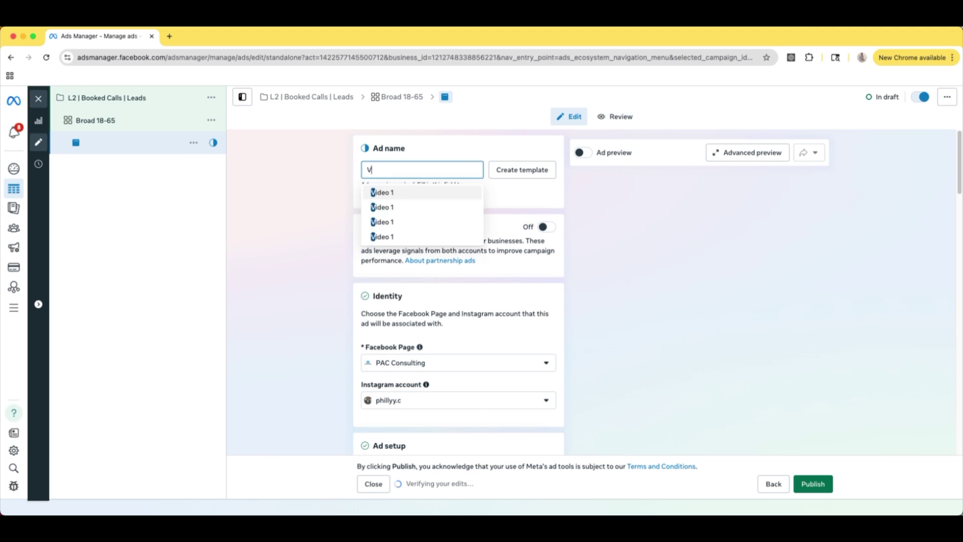
pyautogui.write('ideo 2')
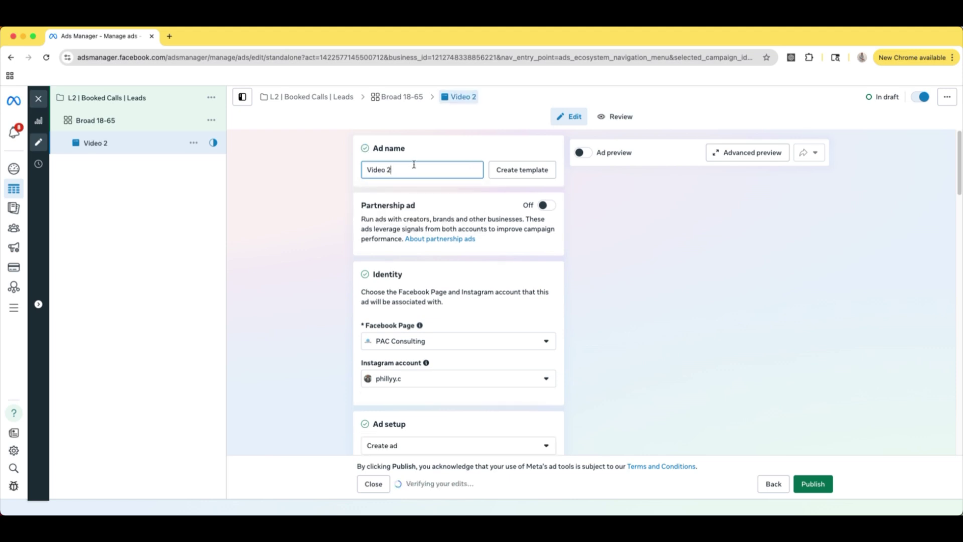
pyautogui.click(412, 146)
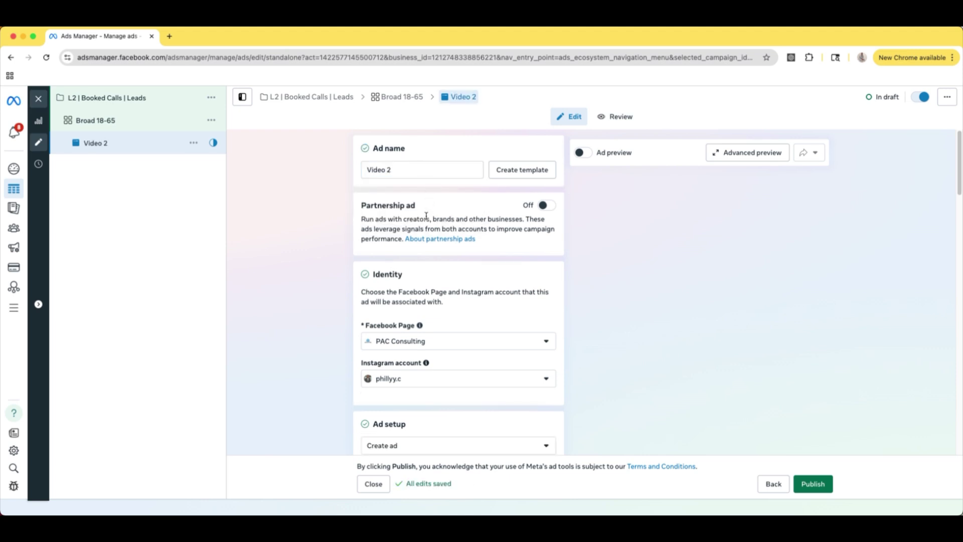
# Move down to the Website destination and select the destination URL field
pyautogui.scroll(-2, 427, 215)
pyautogui.scroll(-3, 426, 215)
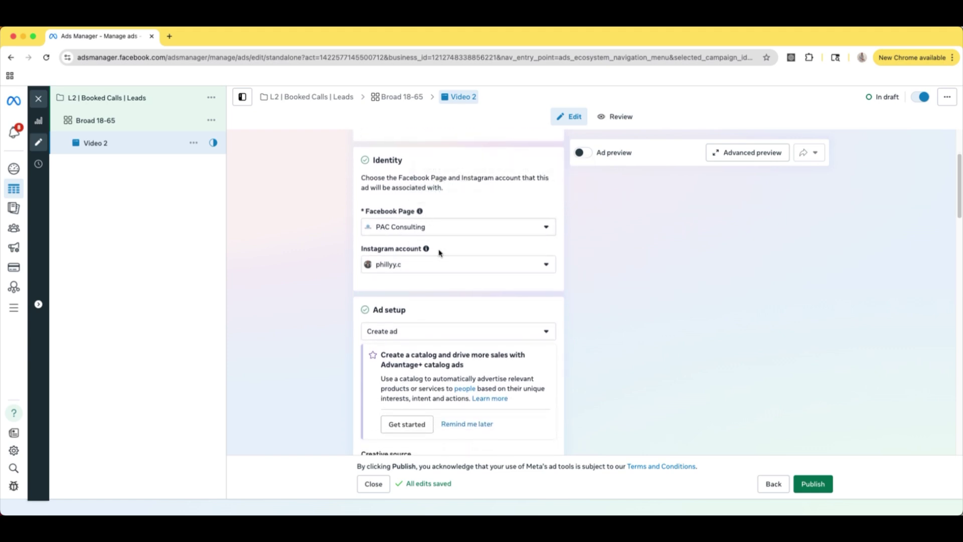
pyautogui.scroll(-3, 451, 249)
pyautogui.scroll(-5, 496, 238)
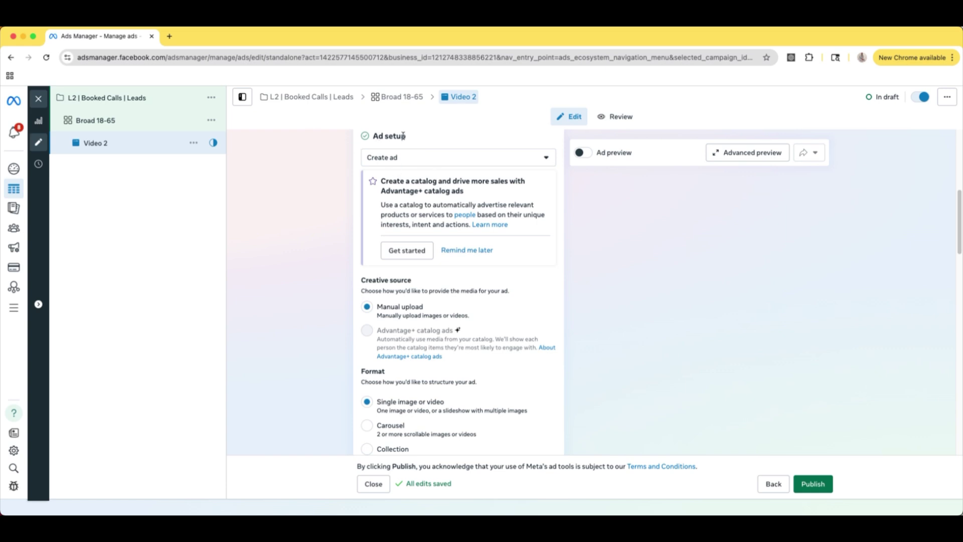
pyautogui.scroll(-3, 426, 166)
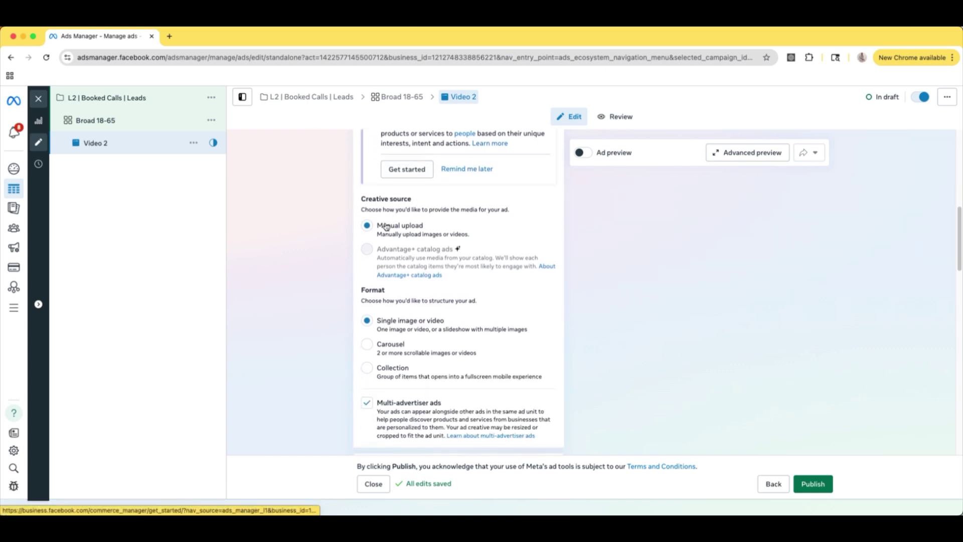
pyautogui.moveTo(462, 268)
pyautogui.scroll(-2, 427, 263)
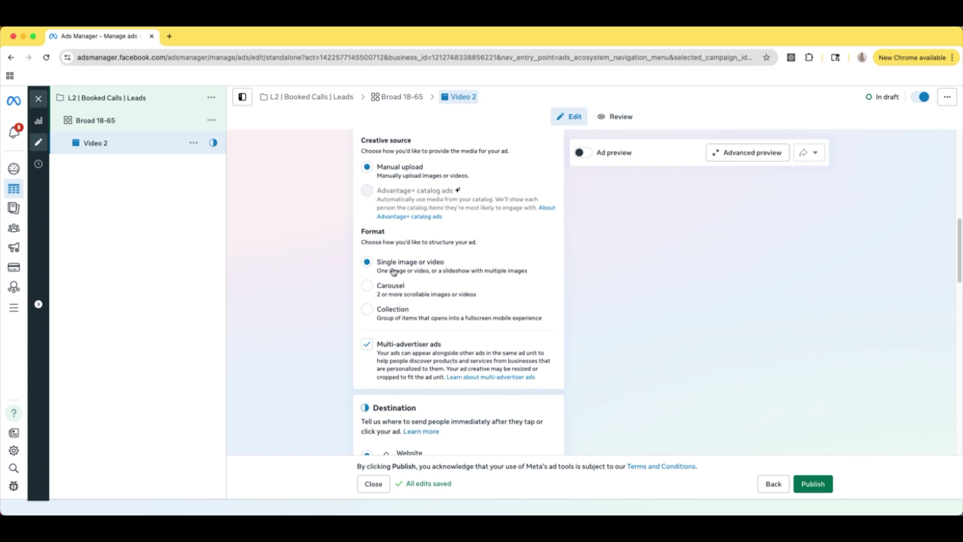
pyautogui.scroll(-1, 437, 264)
pyautogui.scroll(-6, 436, 263)
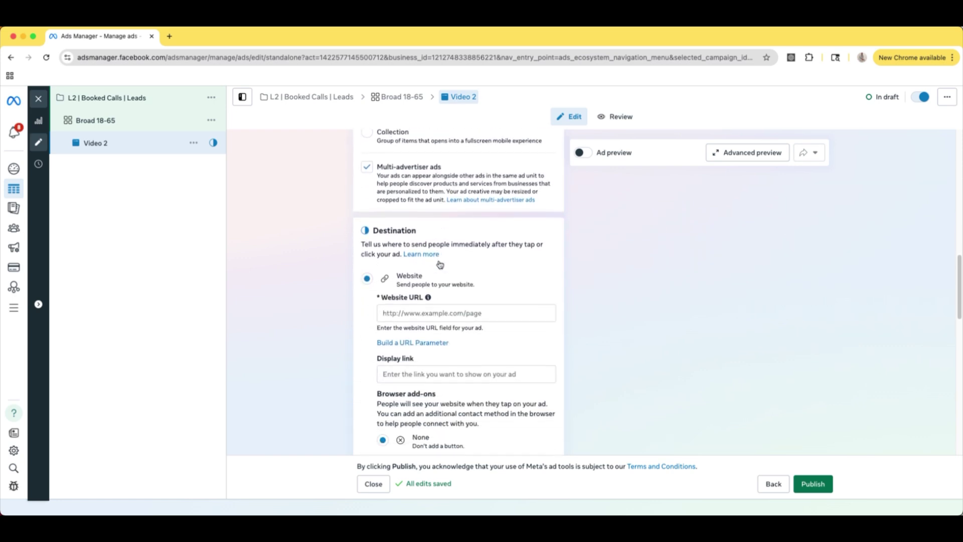
pyautogui.click(452, 304)
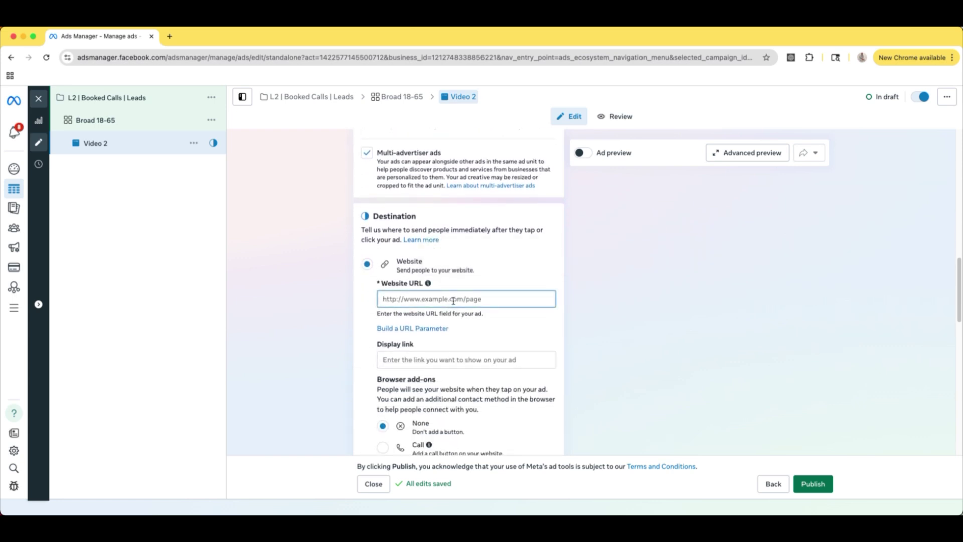
pyautogui.scroll(-7, 453, 300)
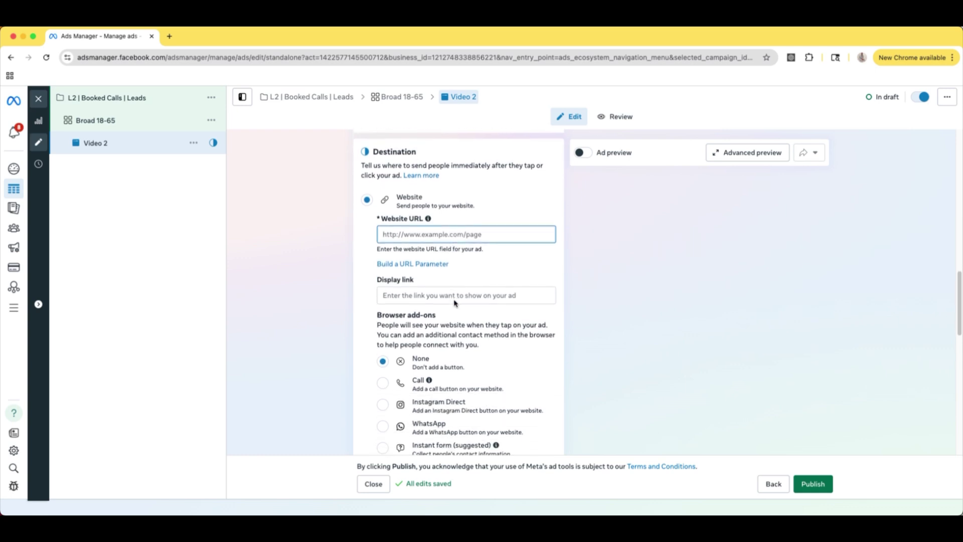
pyautogui.scroll(-7, 455, 303)
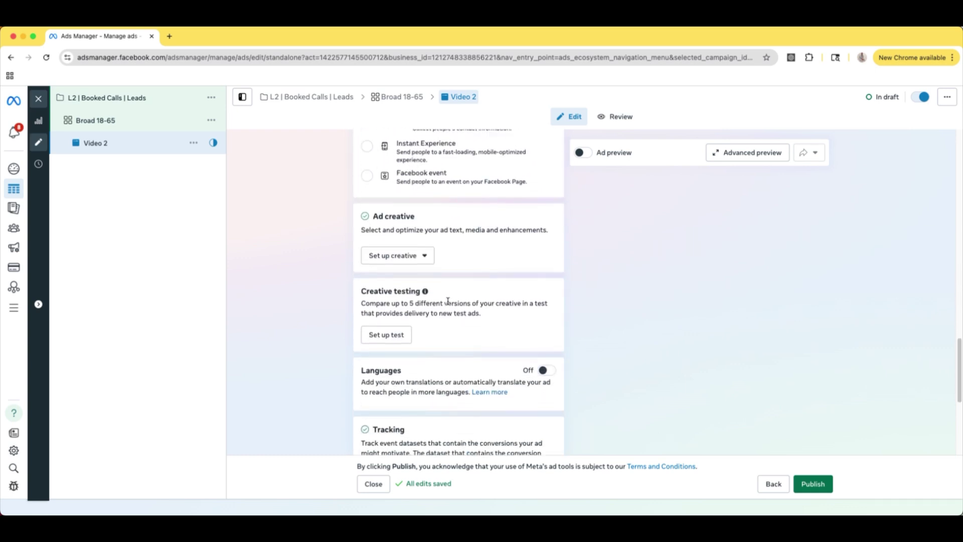
# Set up a video ad creative with a newly uploaded video, continuing to the Text step
pyautogui.click(385, 245)
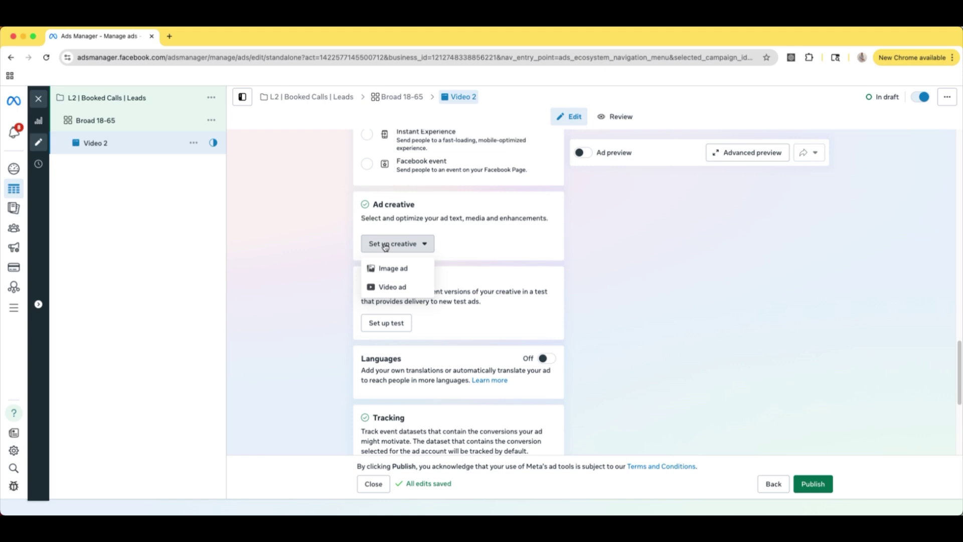
pyautogui.click(383, 288)
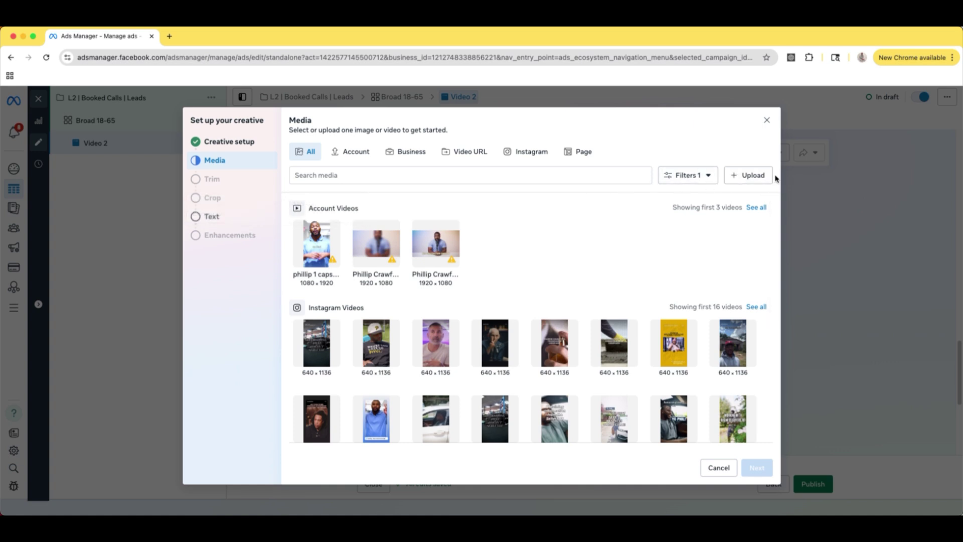
pyautogui.click(755, 176)
pyautogui.click(748, 176)
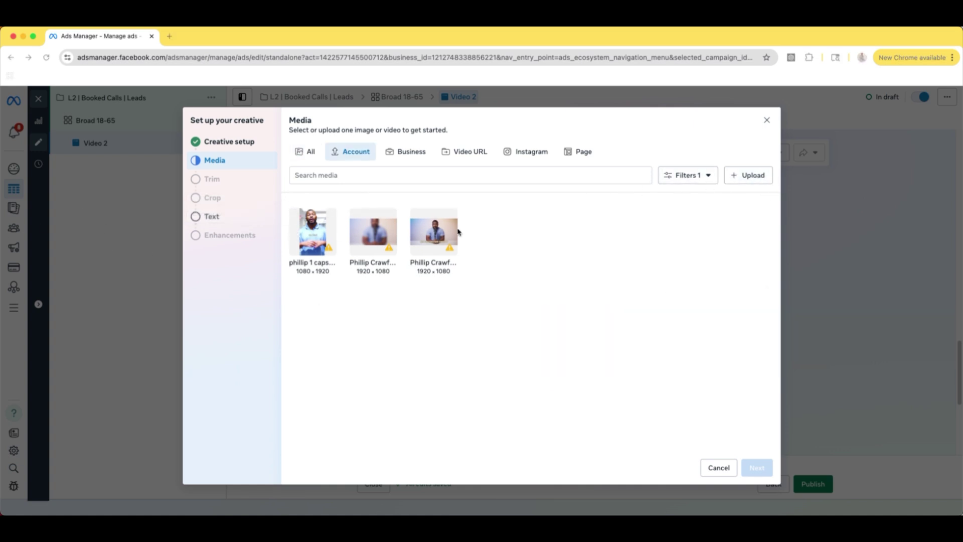
pyautogui.doubleClick(288, 212)
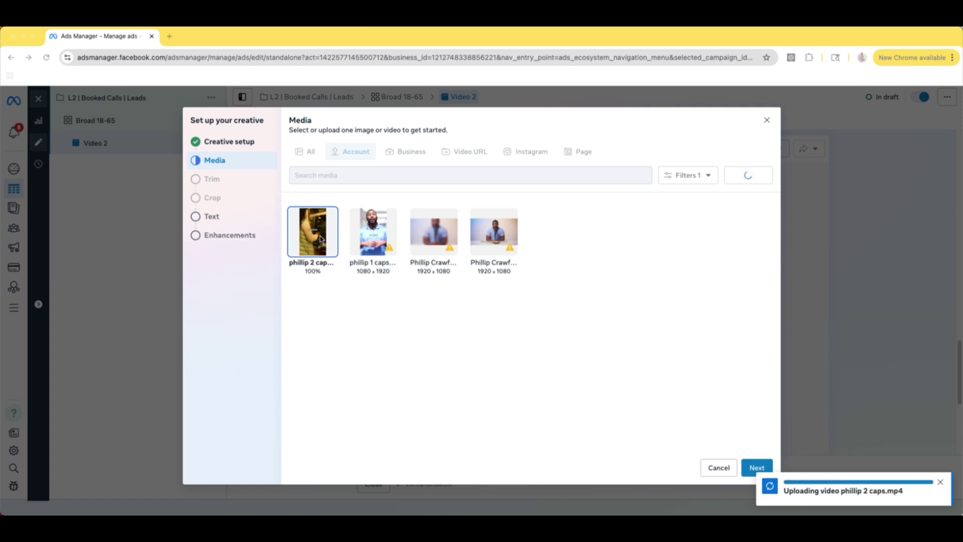
pyautogui.click(756, 468)
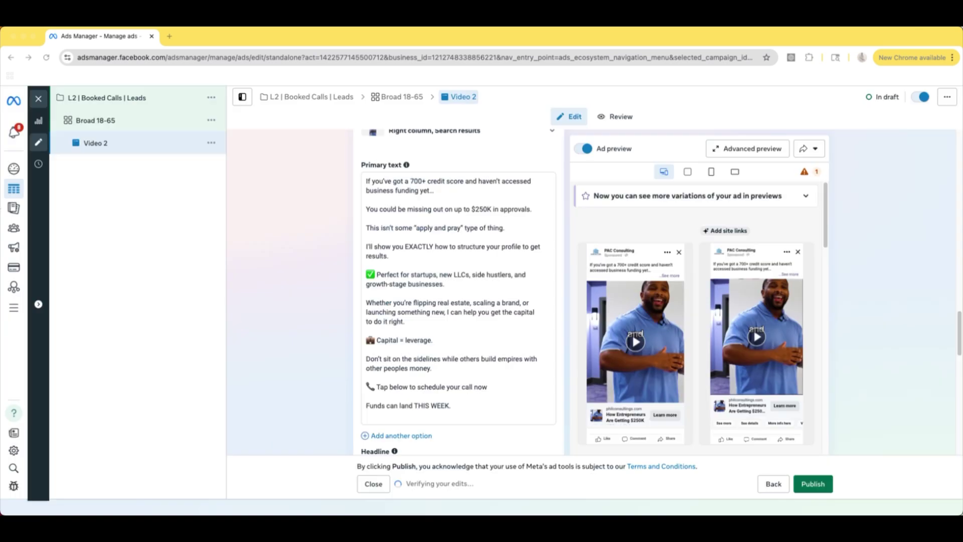
pyautogui.scroll(-6, 430, 275)
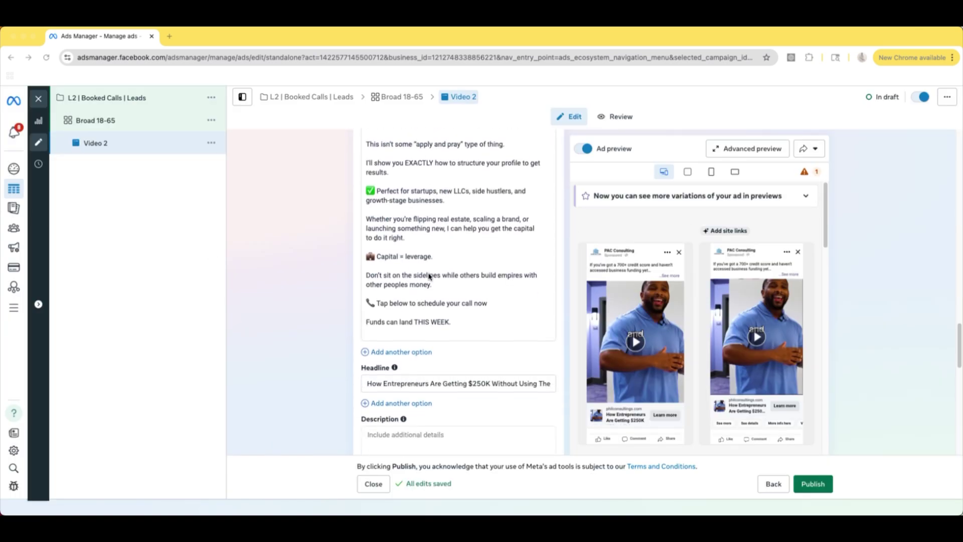
pyautogui.scroll(4, 426, 350)
pyautogui.scroll(5, 426, 350)
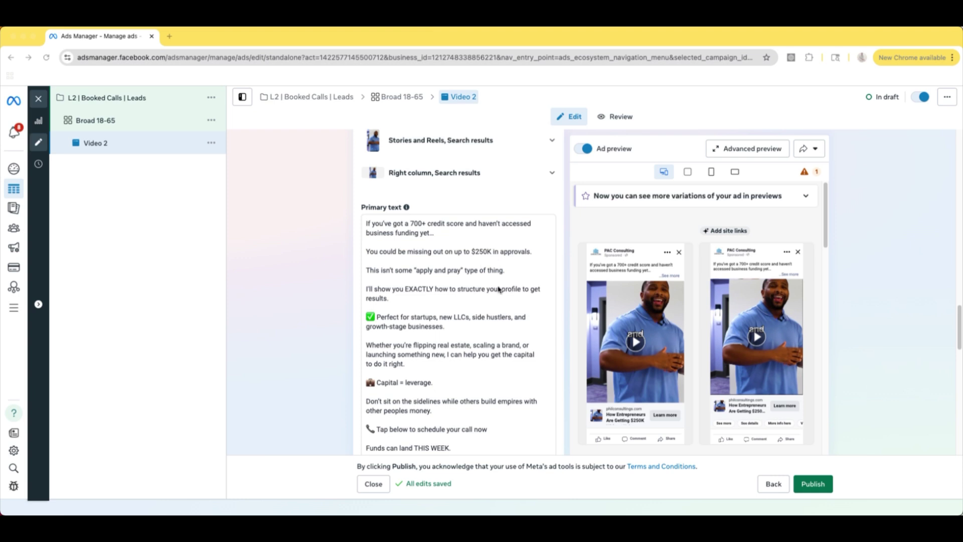
pyautogui.scroll(-6, 394, 211)
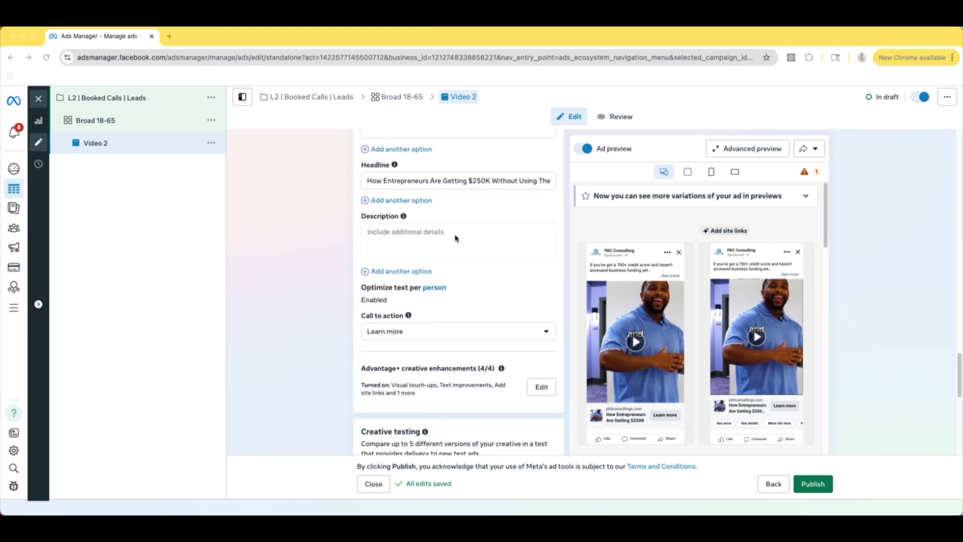
pyautogui.scroll(15, 455, 237)
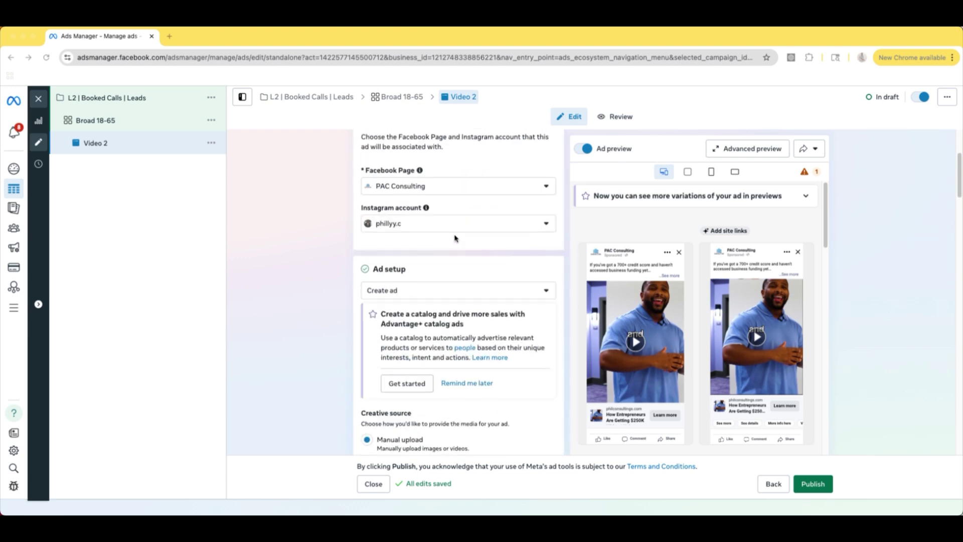
pyautogui.click(134, 121)
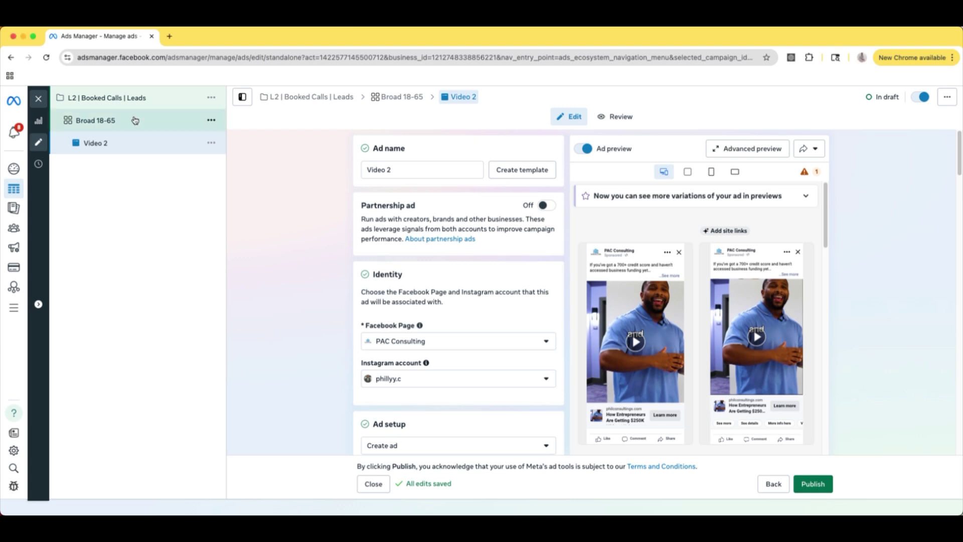
# Duplicate the Broad 18-65 ad set once within the same campaign
pyautogui.click(210, 120)
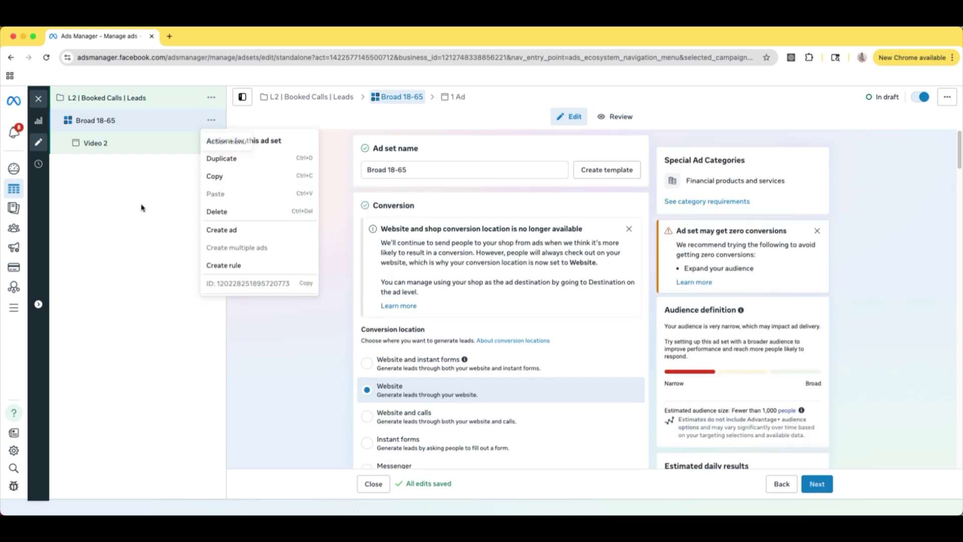
pyautogui.click(244, 160)
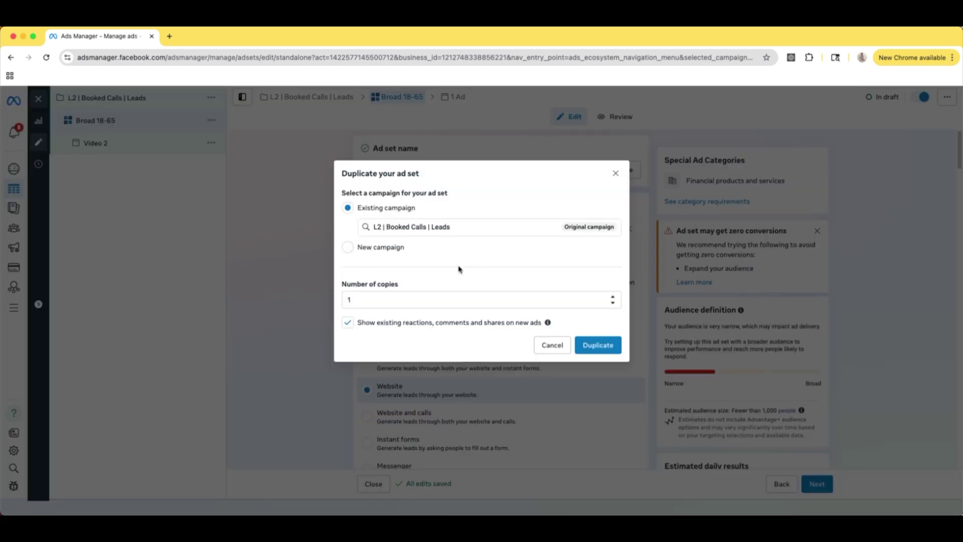
pyautogui.click(609, 347)
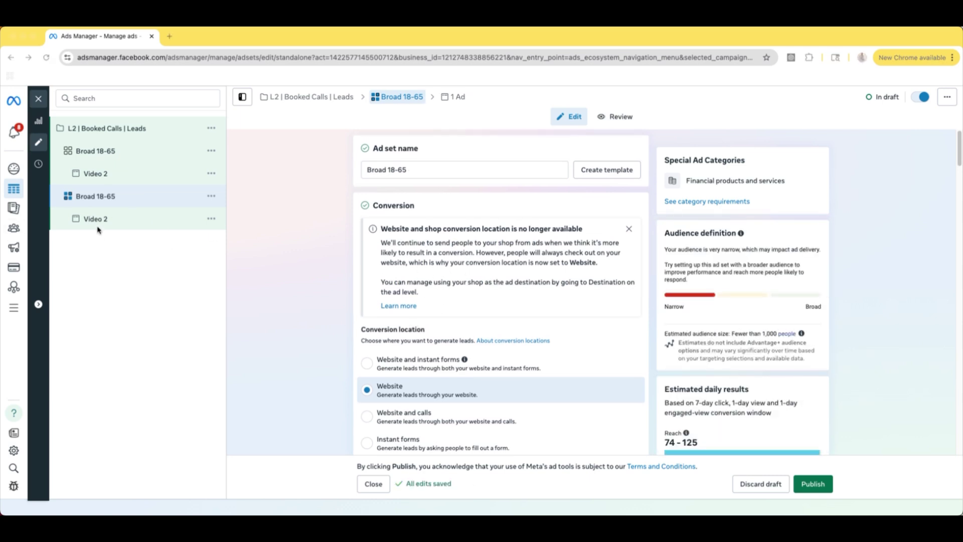
# Rename the copied ad set's 'Video 2' ad to 'Image 3'
pyautogui.click(104, 222)
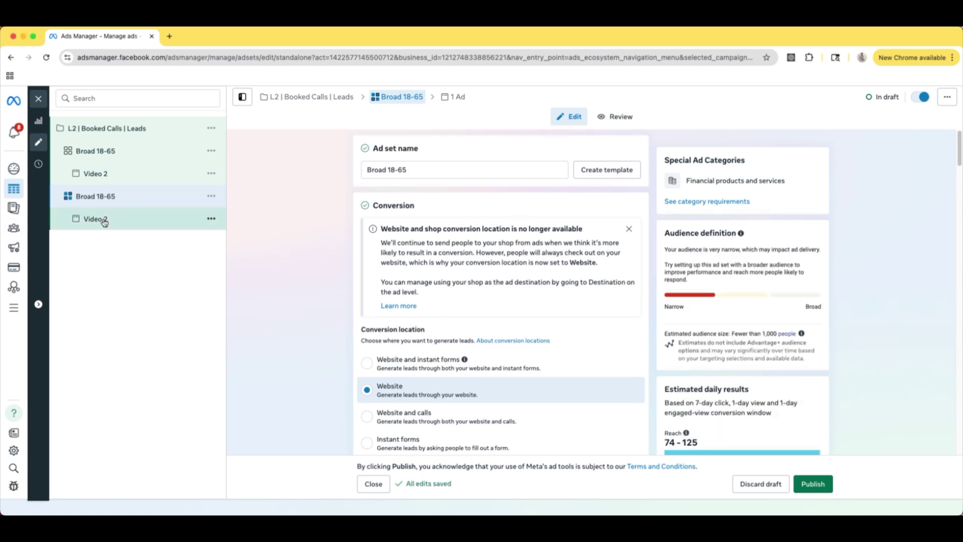
pyautogui.click(397, 167)
pyautogui.press('super+a')
pyautogui.press('BackSpace')
pyautogui.write('Image 3')
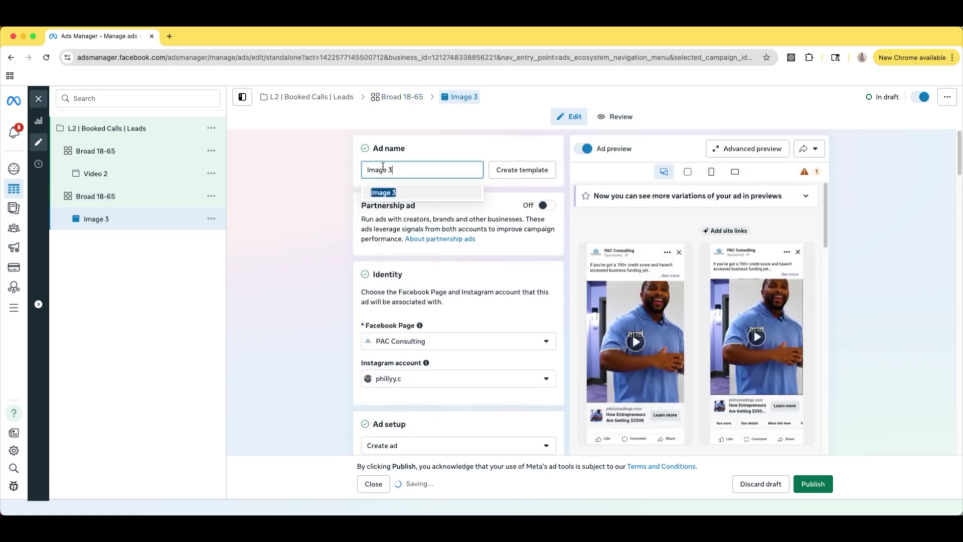
pyautogui.click(440, 148)
pyautogui.scroll(-10, 447, 284)
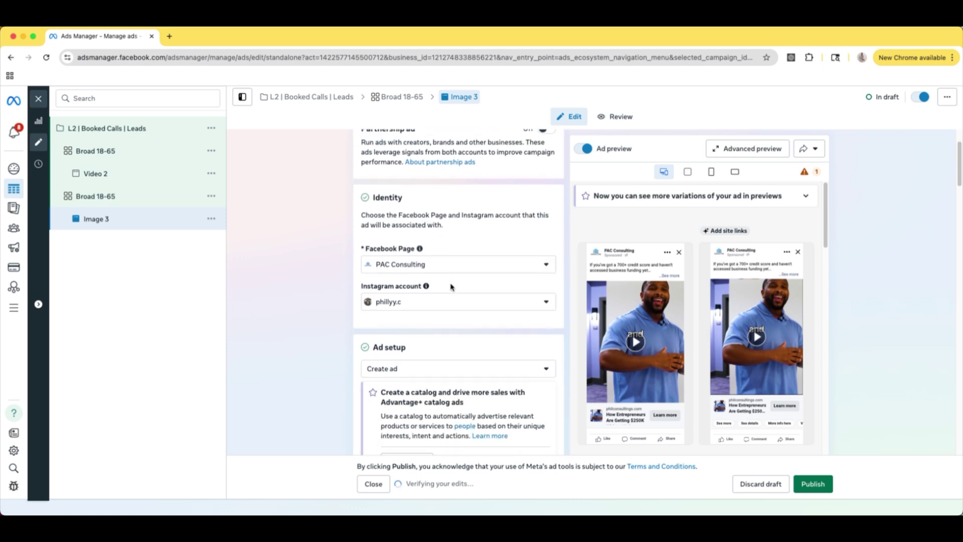
pyautogui.scroll(-10, 448, 284)
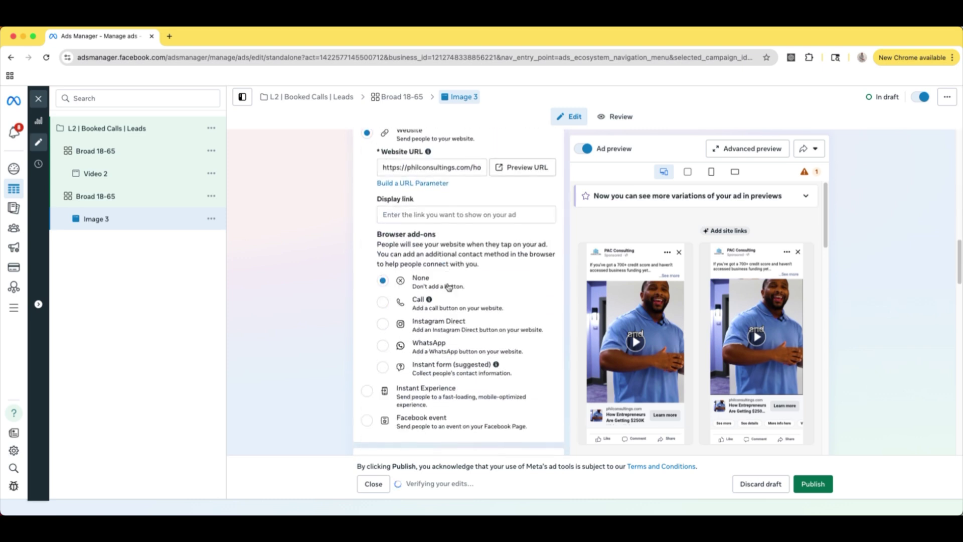
# Attempt to replace the ad's video, then close the media picker without choosing anything
pyautogui.click(498, 291)
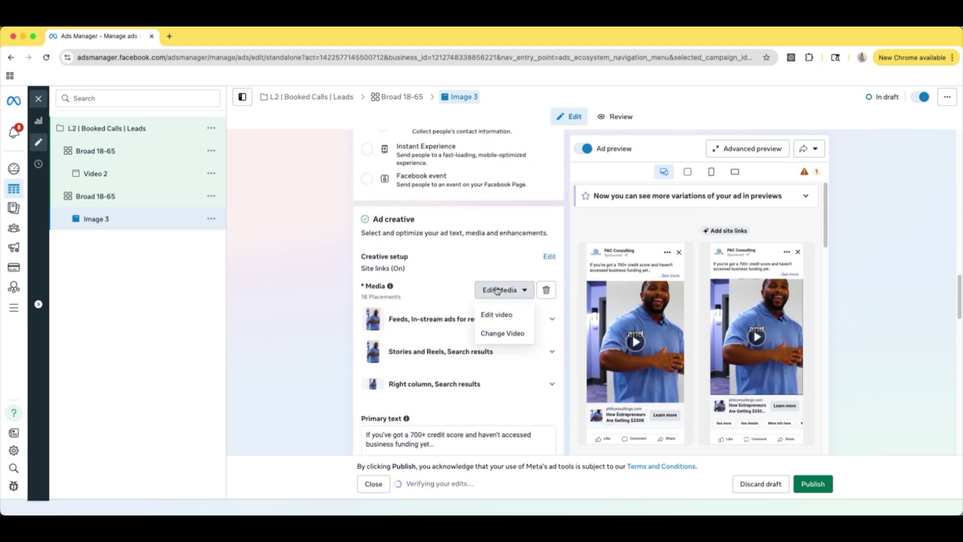
pyautogui.click(491, 334)
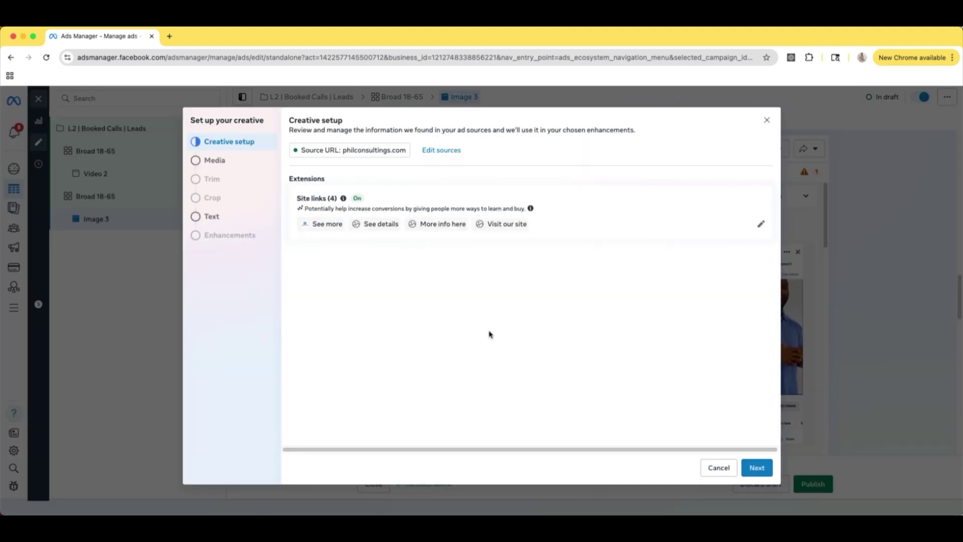
pyautogui.click(213, 163)
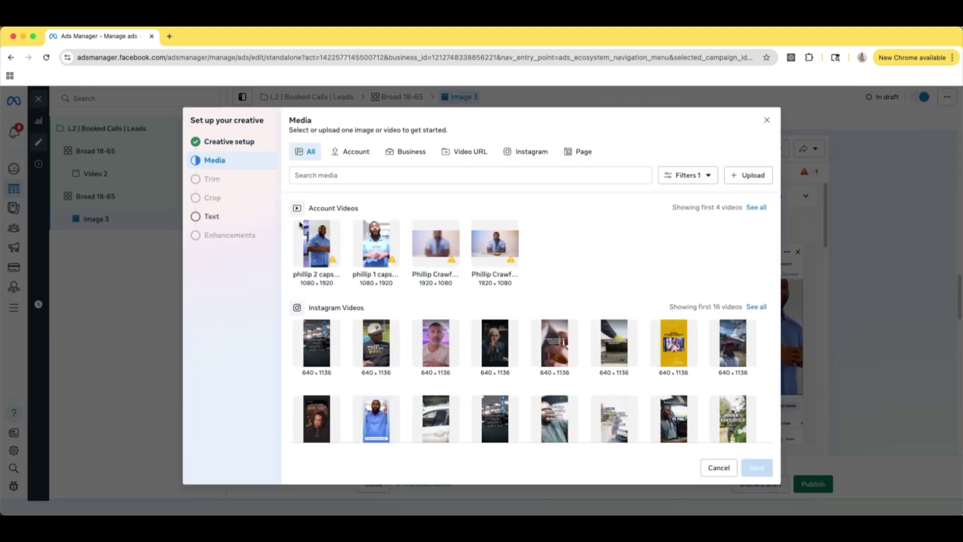
pyautogui.click(766, 120)
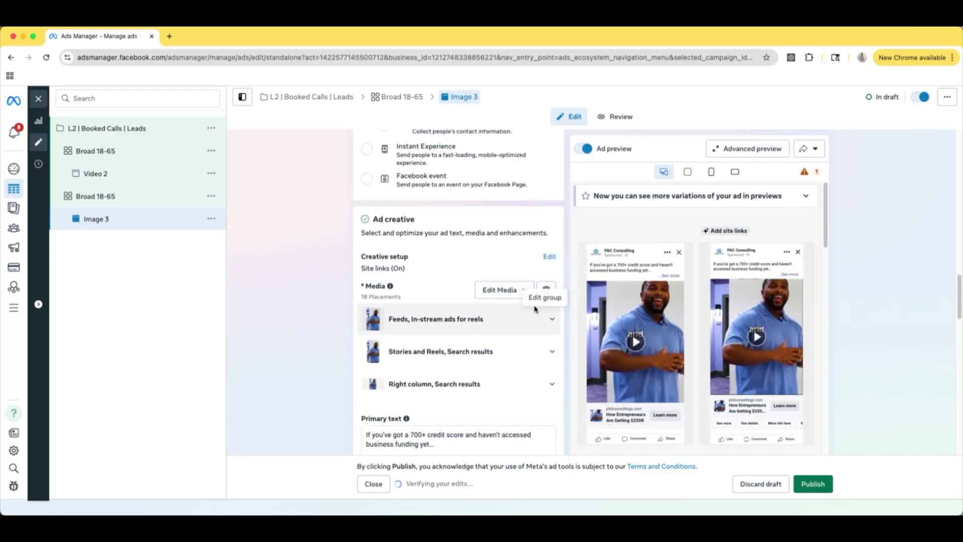
# Remove the video and add the '700+ Credit Score? Schedule a Call!' image with original crops and text
pyautogui.click(546, 291)
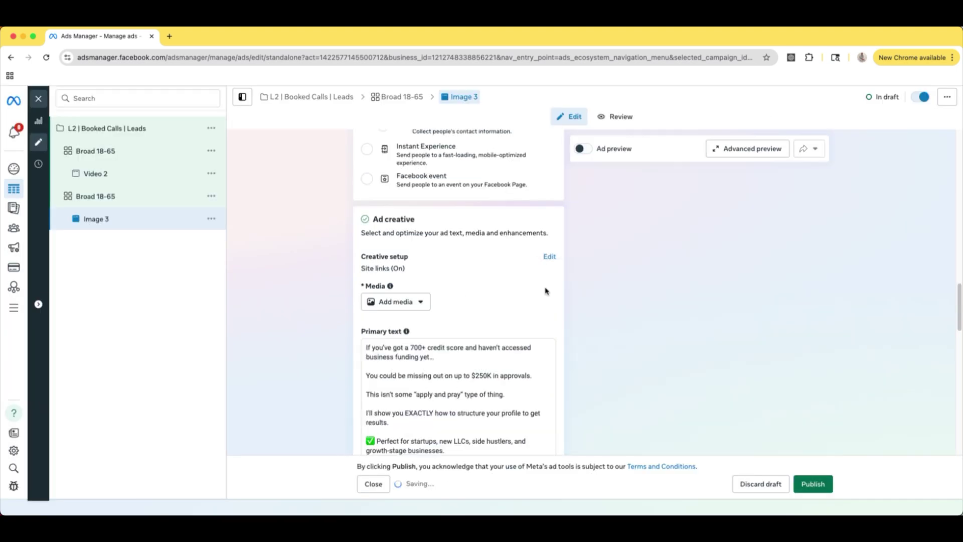
pyautogui.click(399, 301)
pyautogui.click(397, 326)
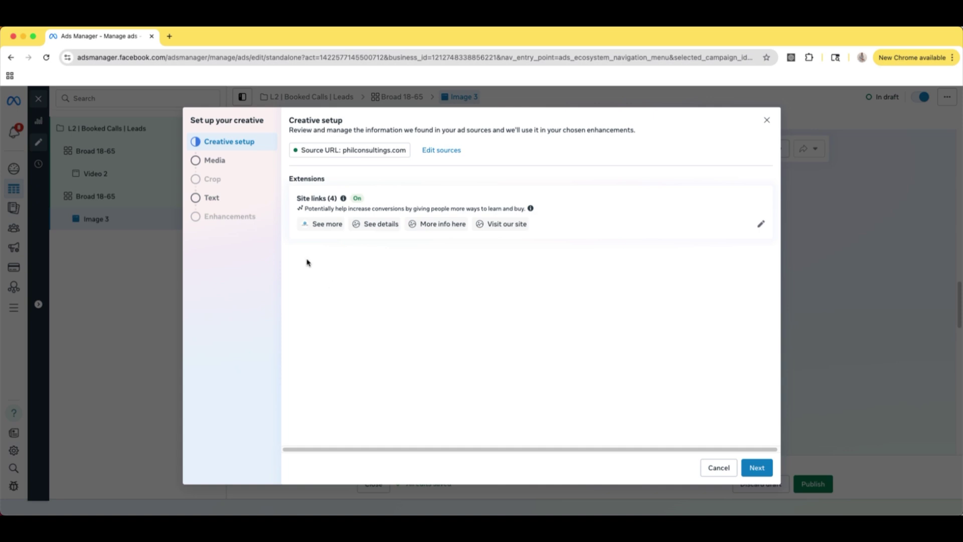
pyautogui.click(224, 166)
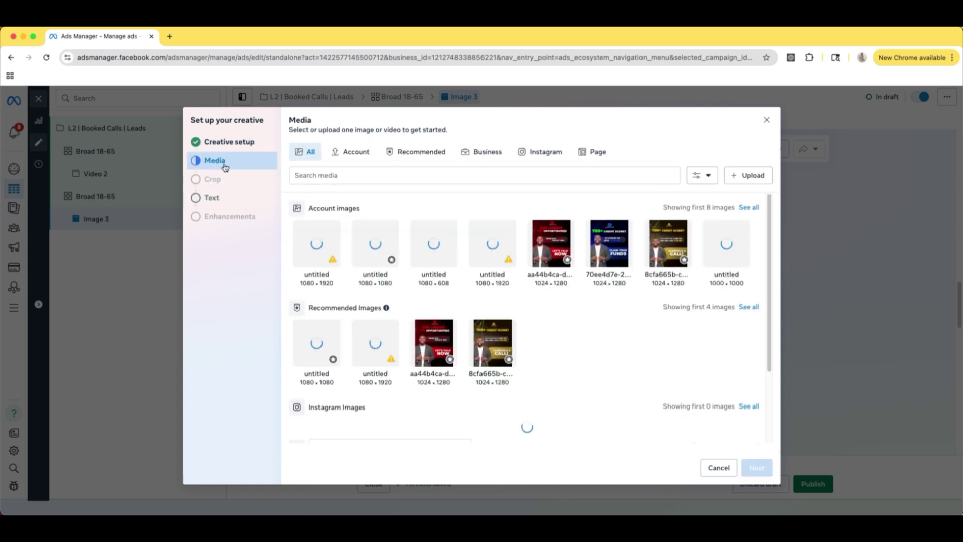
pyautogui.click(665, 237)
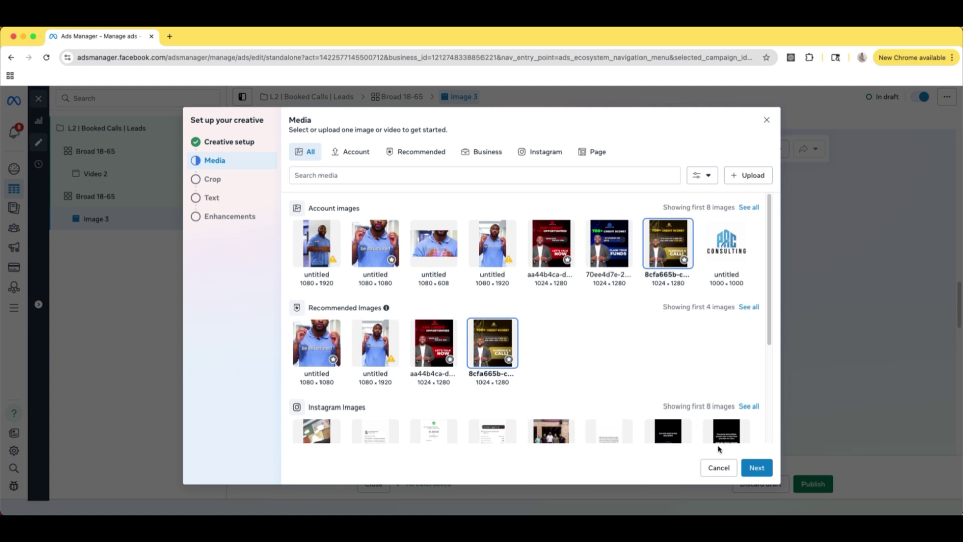
pyautogui.click(754, 468)
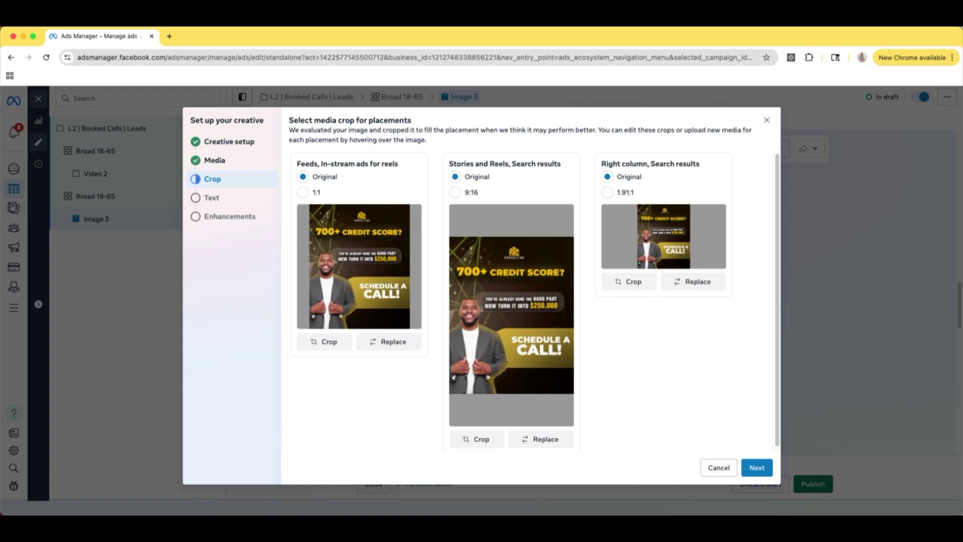
pyautogui.click(757, 466)
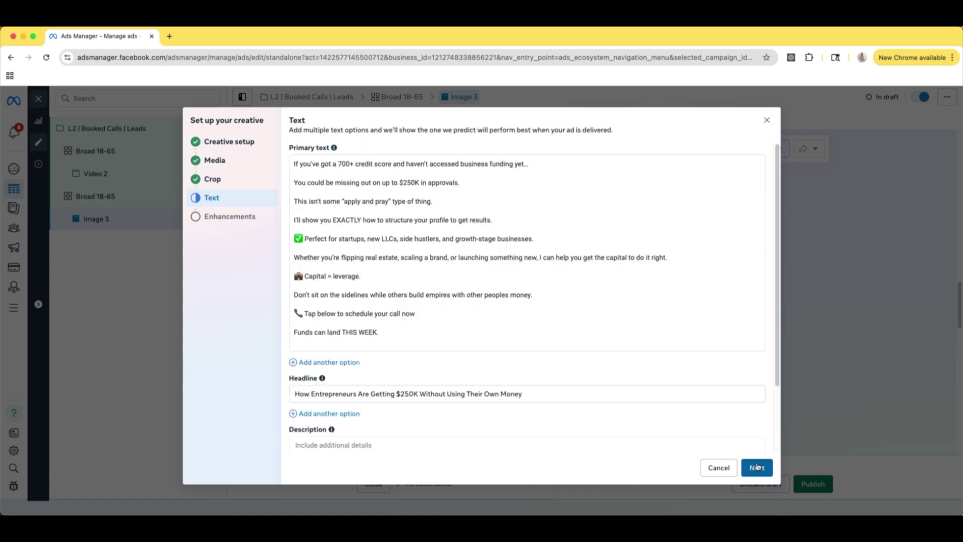
pyautogui.click(757, 467)
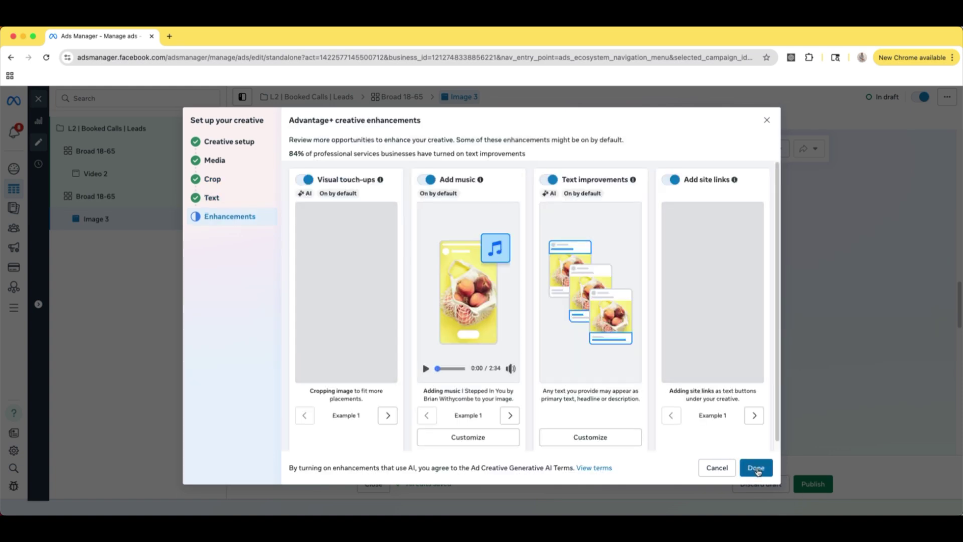
pyautogui.click(757, 468)
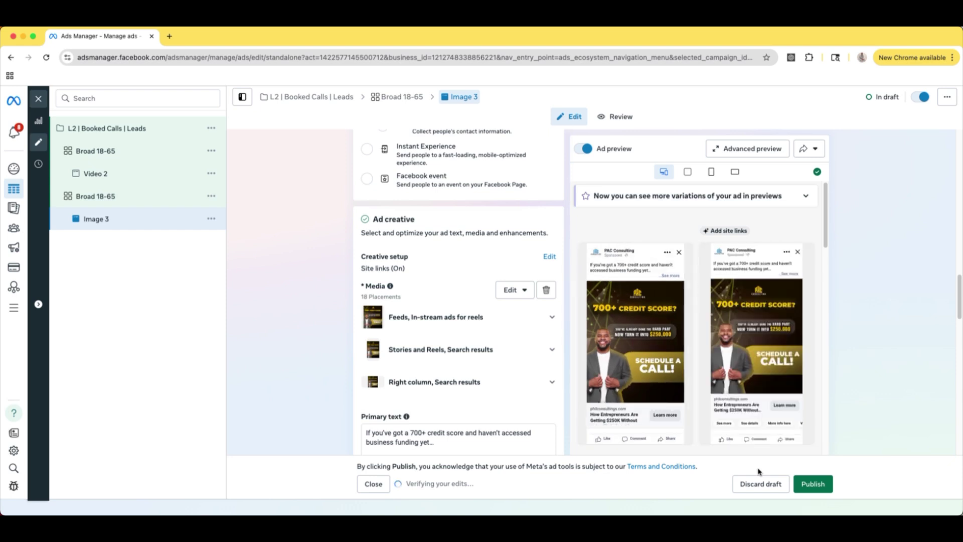
pyautogui.scroll(-1, 537, 401)
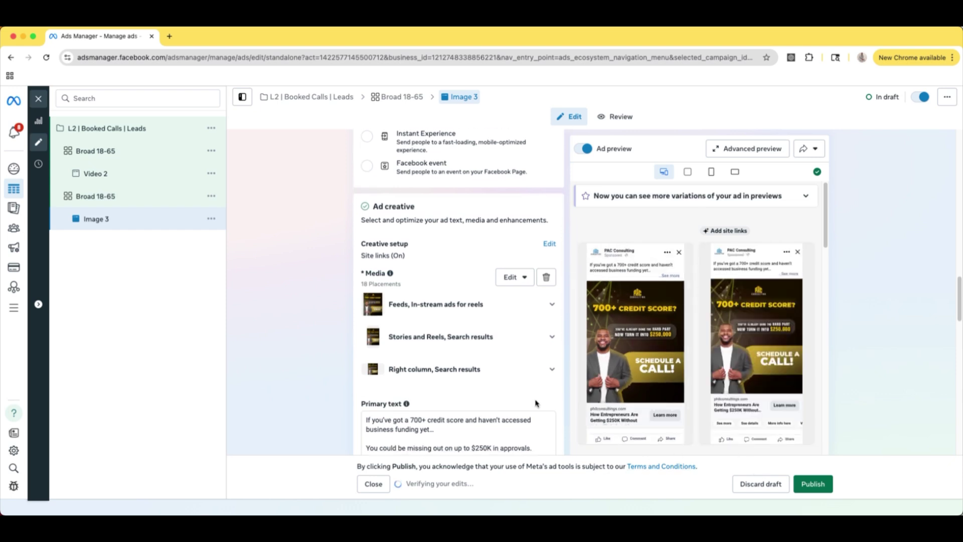